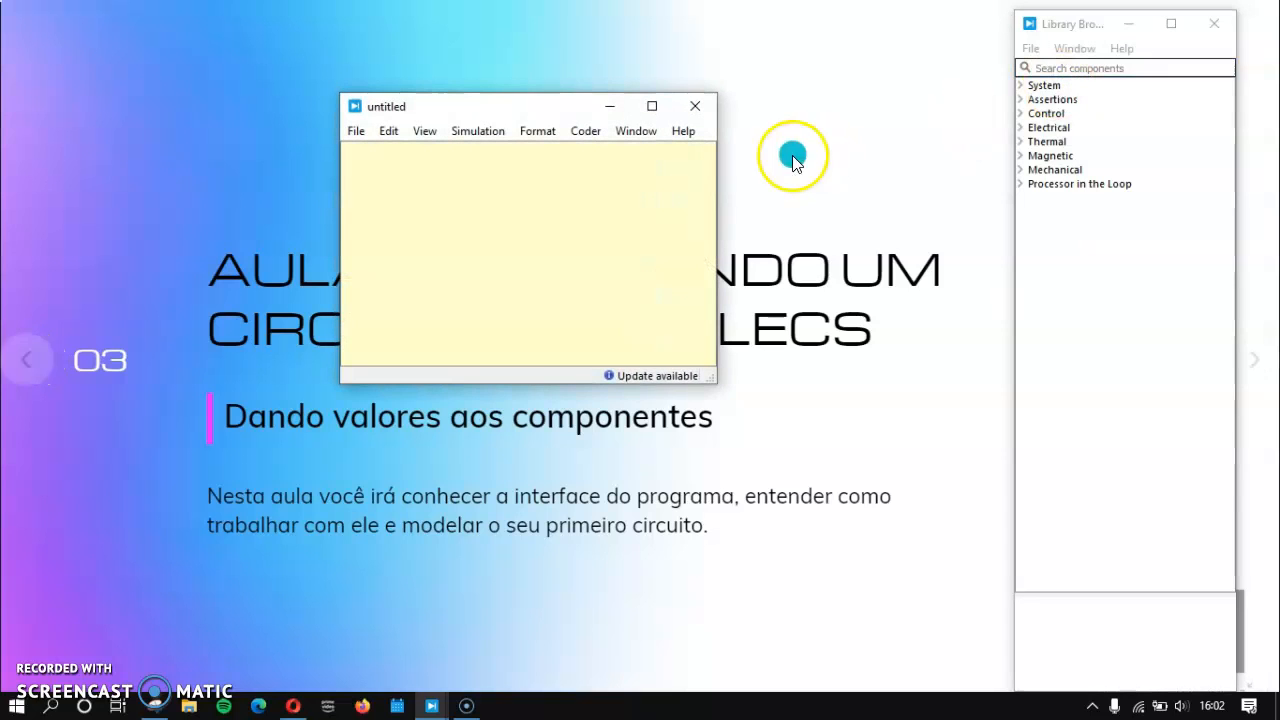
# Step: Enlarge and reposition the empty schematic window, and place the captured reference circuit beside it
pyautogui.moveTo(714, 380); pyautogui.dragTo(880, 640)
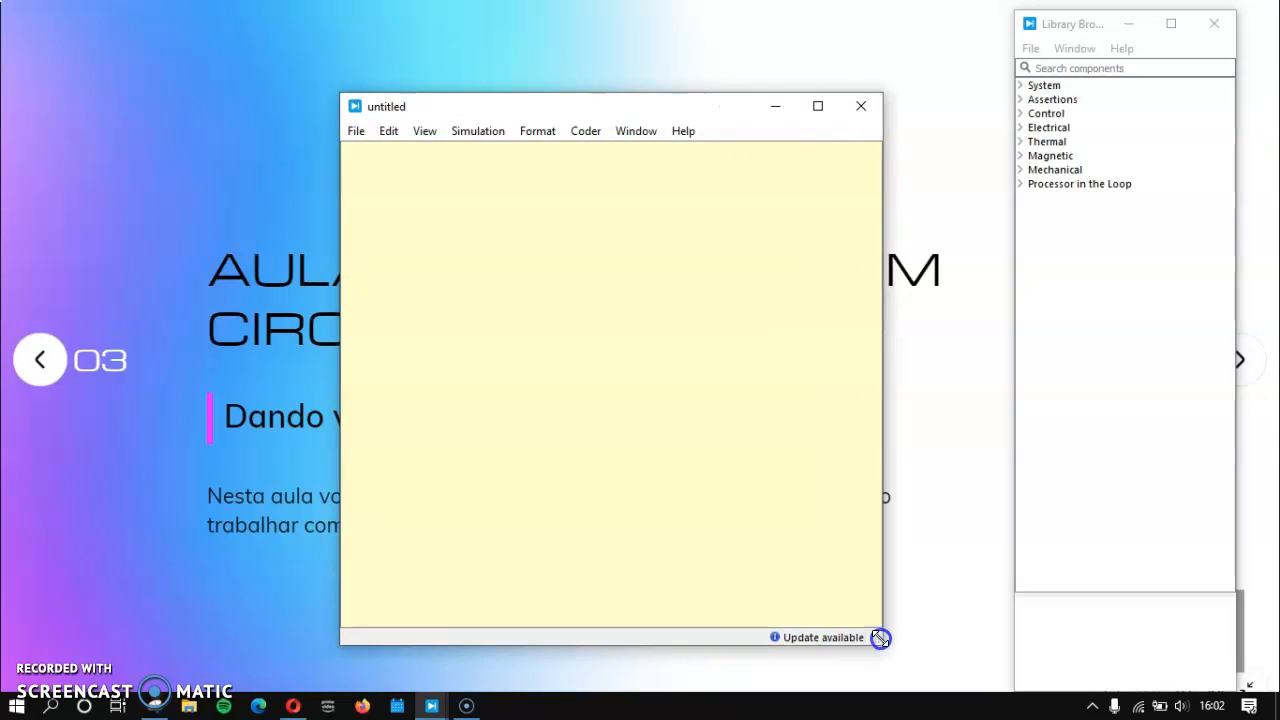
pyautogui.moveTo(563, 114); pyautogui.dragTo(615, 62)
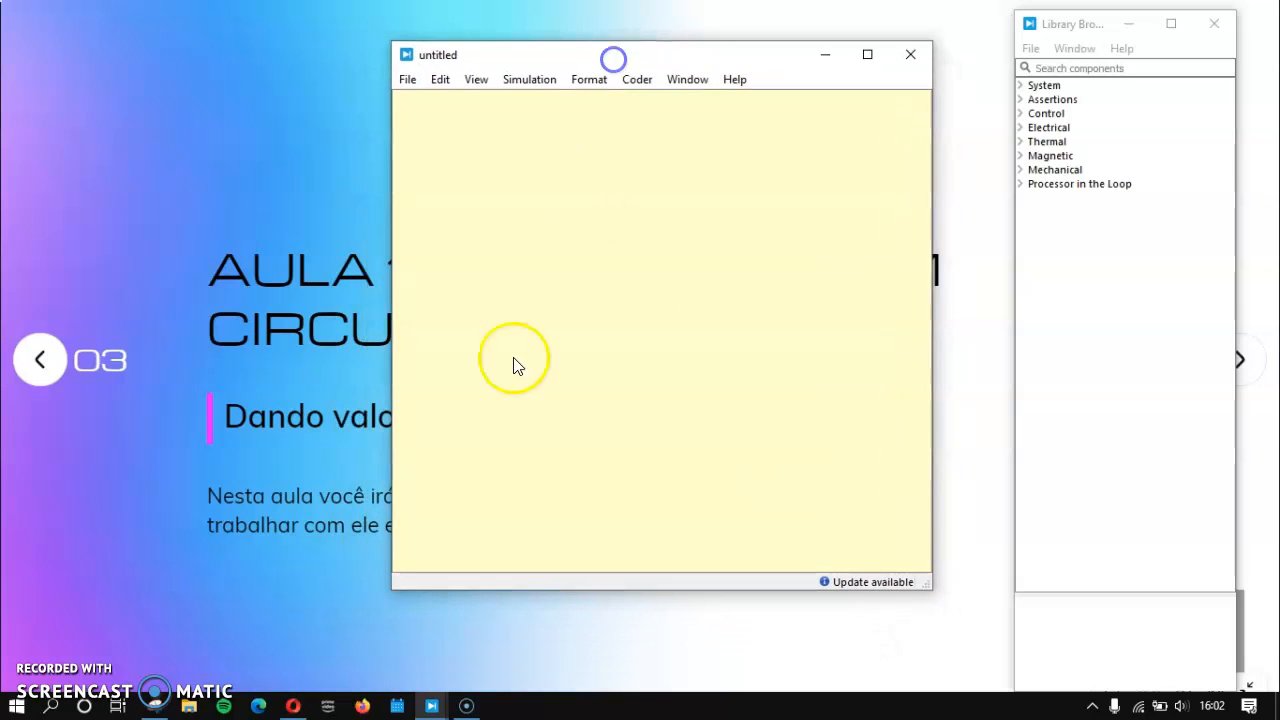
pyautogui.click(153, 706)
pyautogui.moveTo(545, 130); pyautogui.dragTo(395, 132)
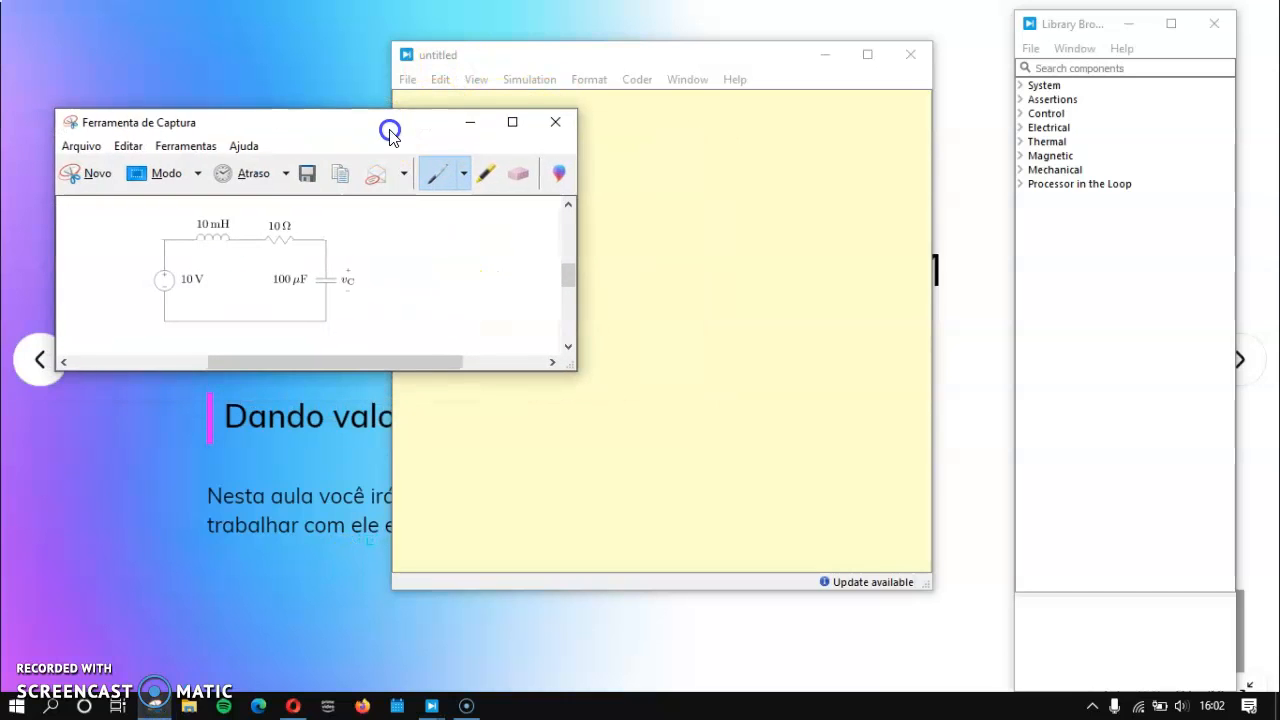
pyautogui.click(566, 45)
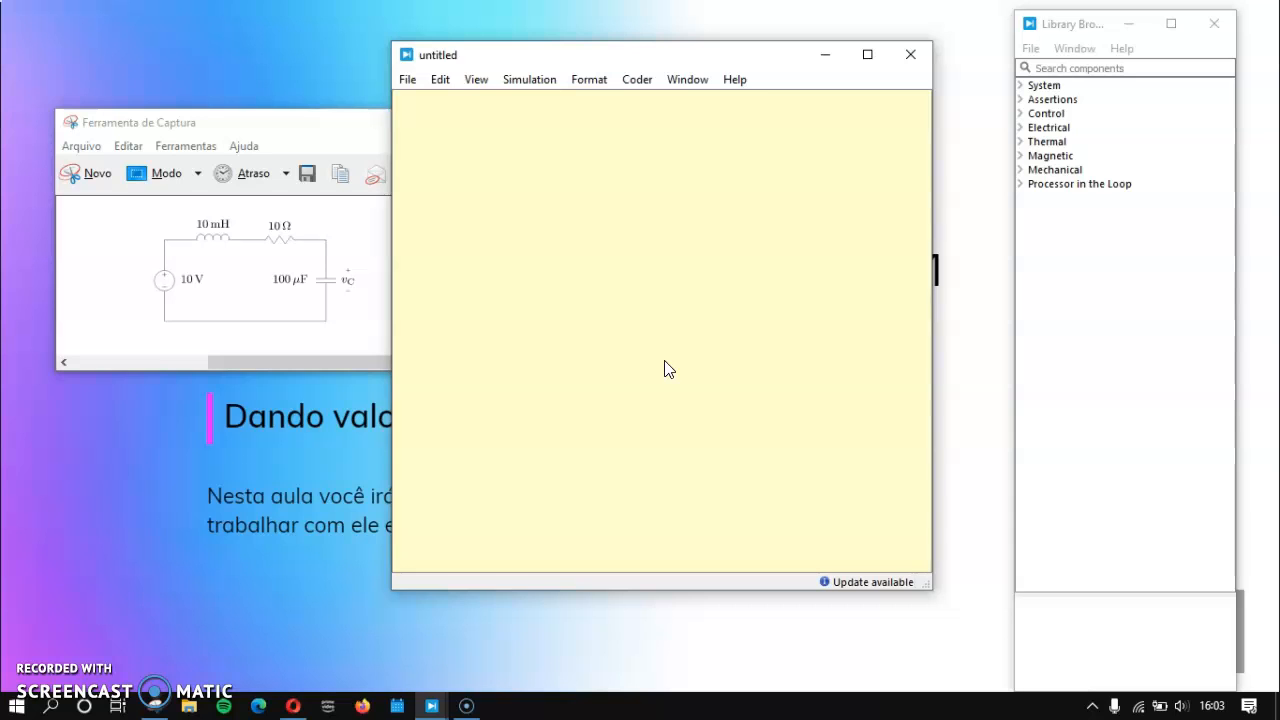
# Step: Move the Library Browser next to the schematic window and widen it
pyautogui.click(1024, 138)
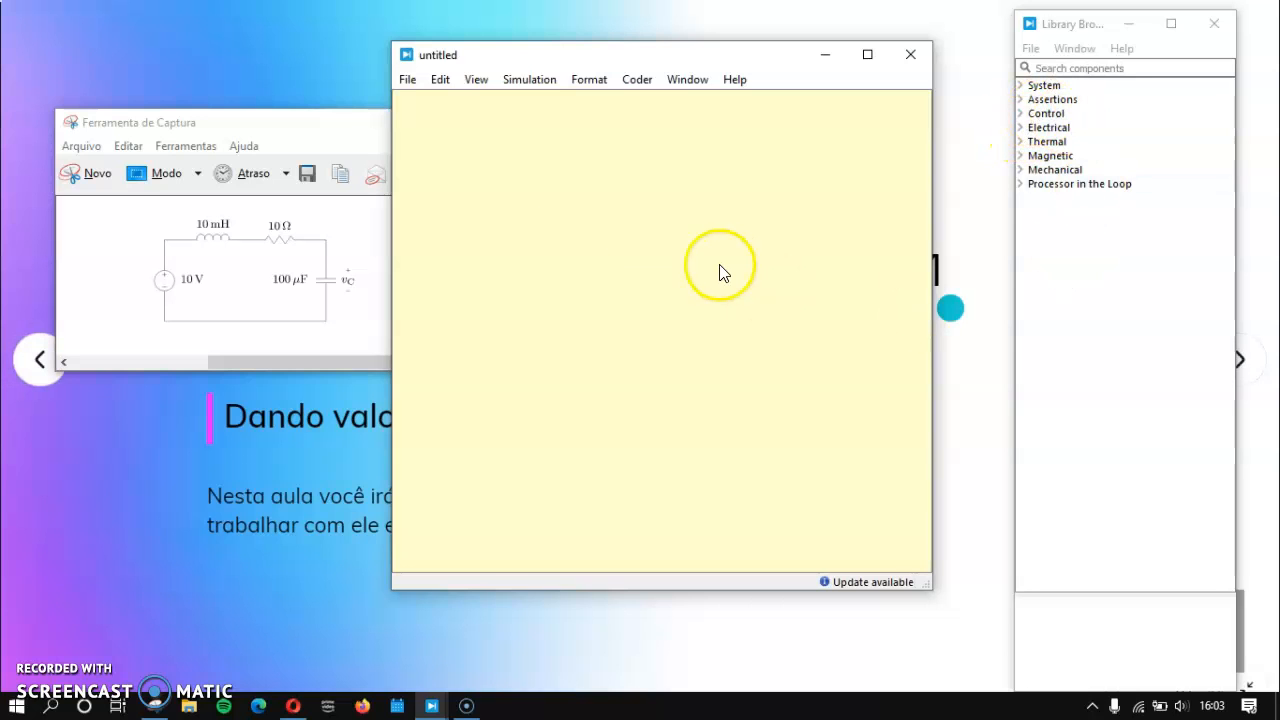
pyautogui.moveTo(1059, 31); pyautogui.dragTo(984, 25)
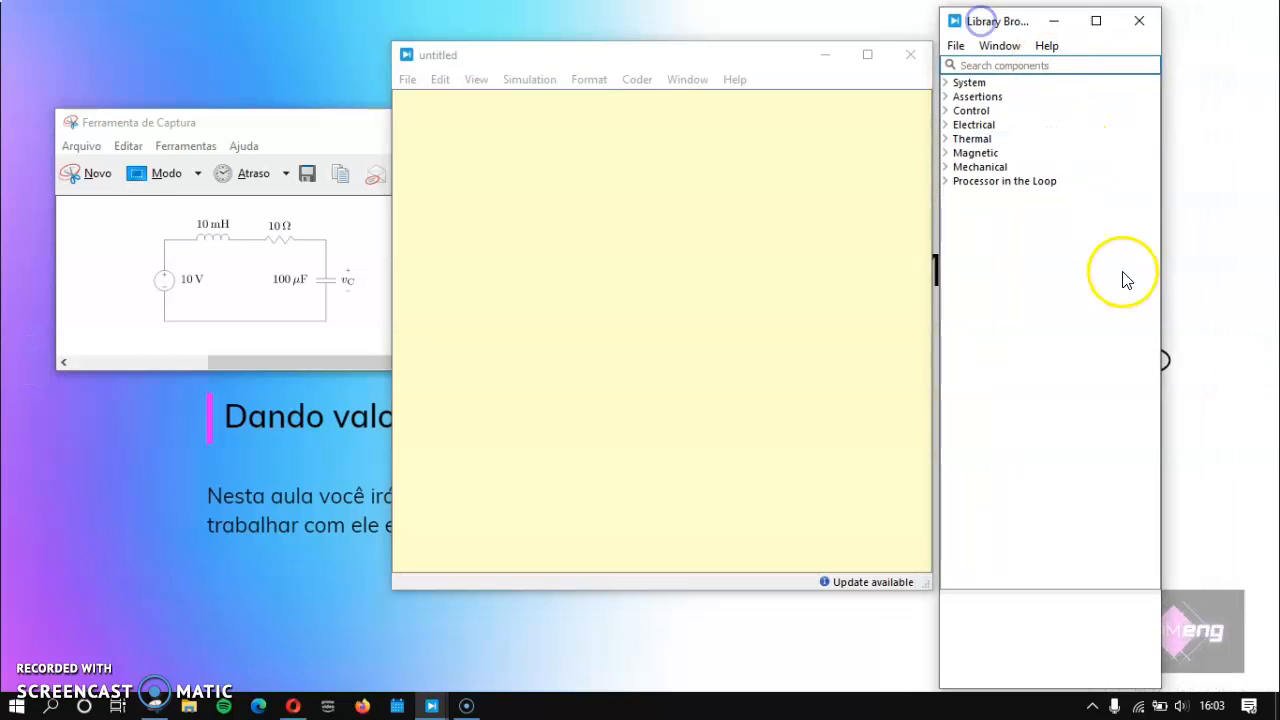
pyautogui.moveTo(1160, 252); pyautogui.dragTo(1267, 260)
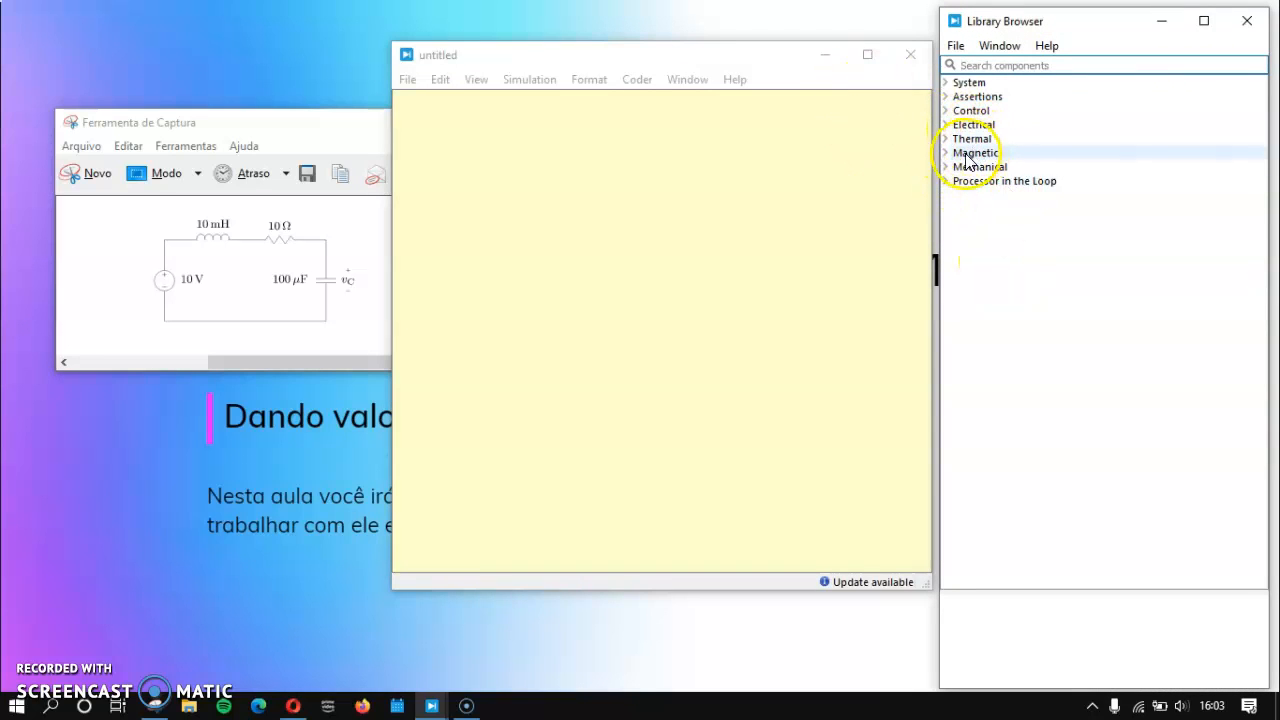
# Step: Add a Voltage Source DC from the electrical sources library to the left part of the schematic
pyautogui.click(945, 125)
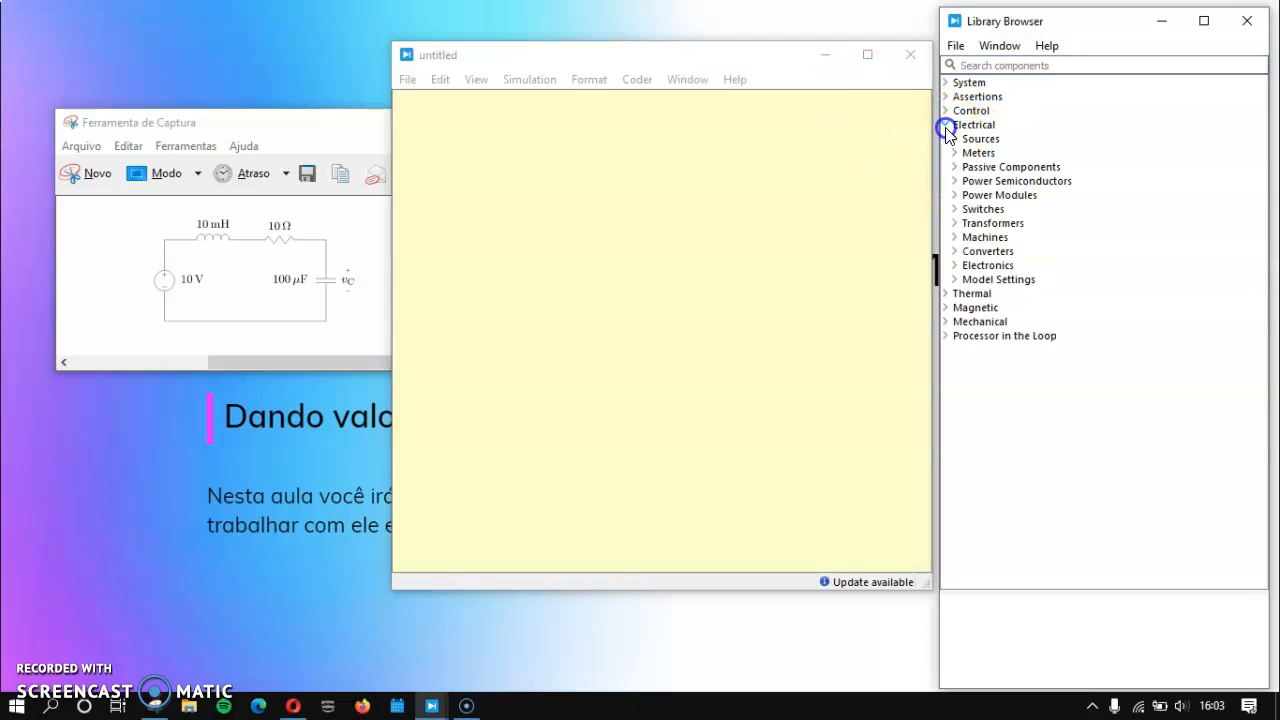
pyautogui.click(954, 139)
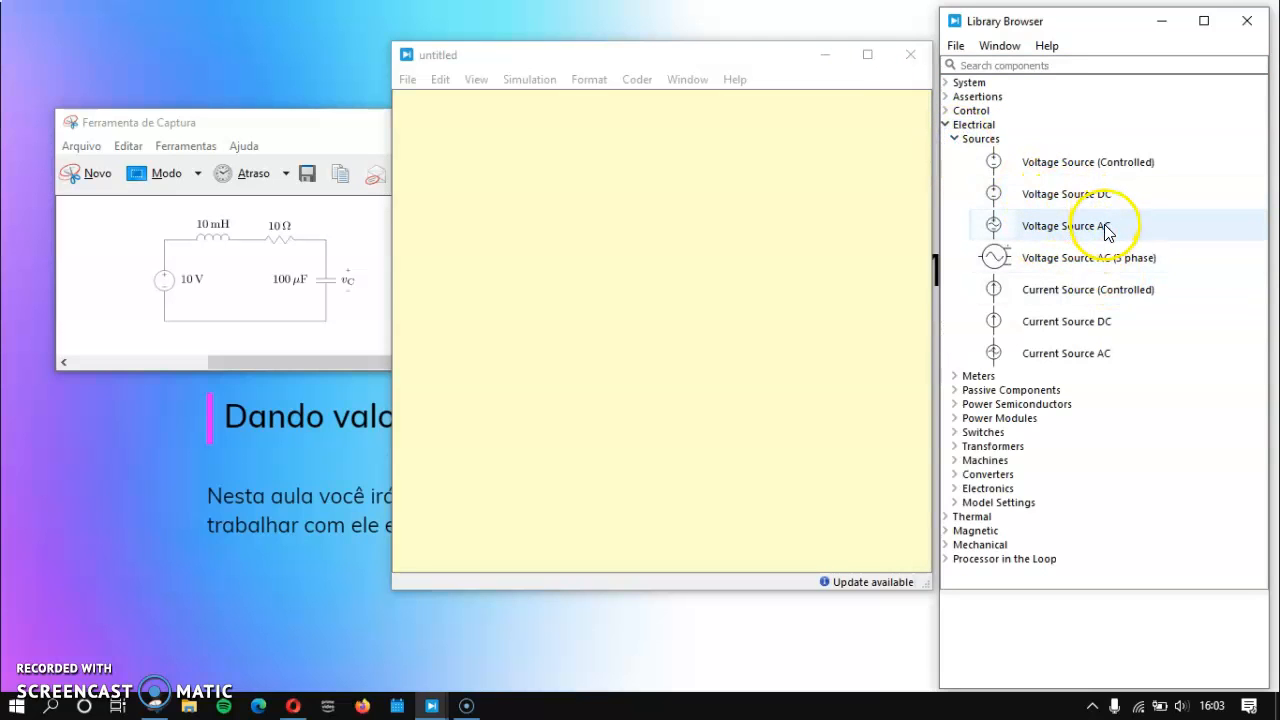
pyautogui.moveTo(1052, 203); pyautogui.dragTo(481, 316)
pyautogui.click(612, 40)
pyautogui.moveTo(614, 60); pyautogui.dragTo(608, 43)
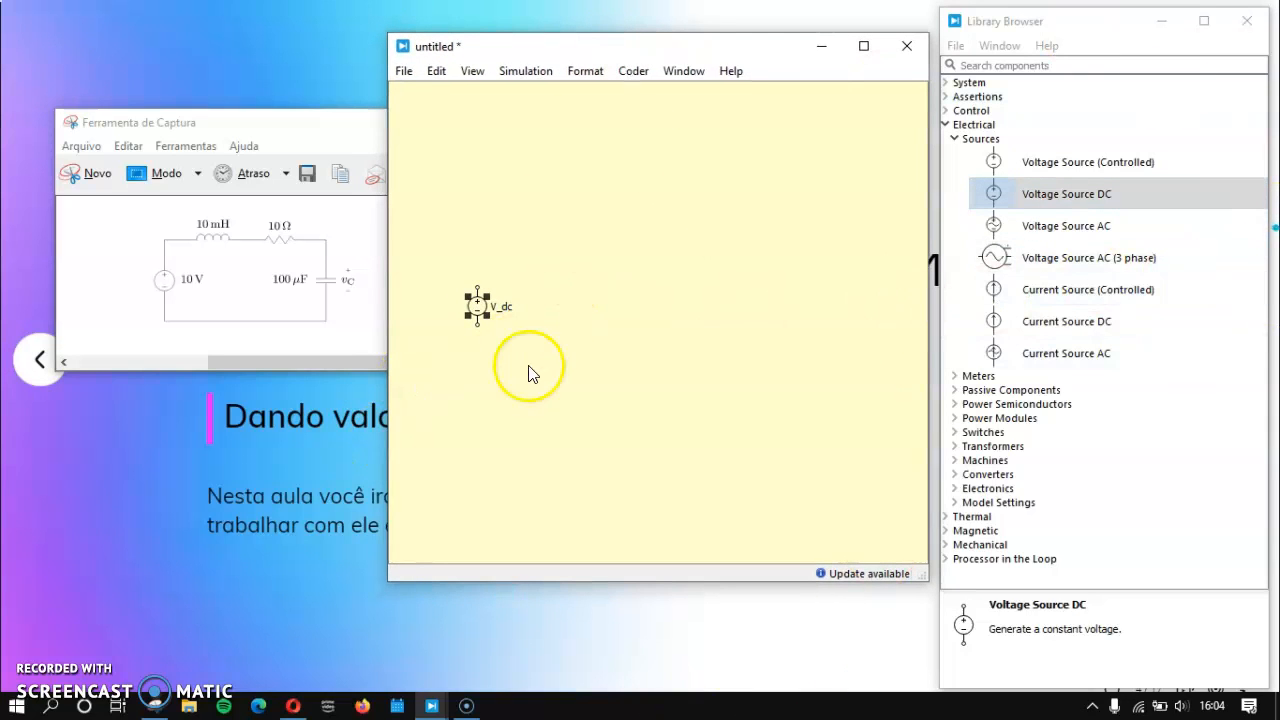
# Step: Add an inductor, a resistor to its right, and a capacitor below and right of them from the electrical passive components
pyautogui.click(955, 140)
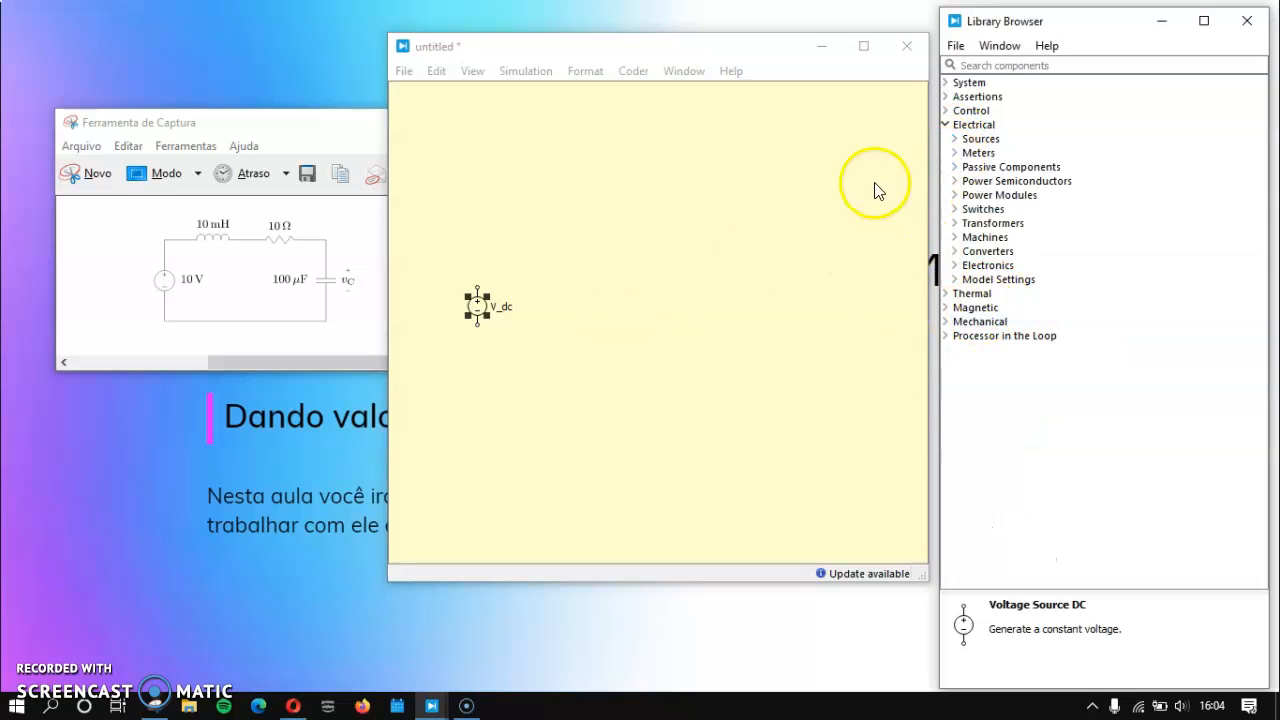
pyautogui.click(955, 168)
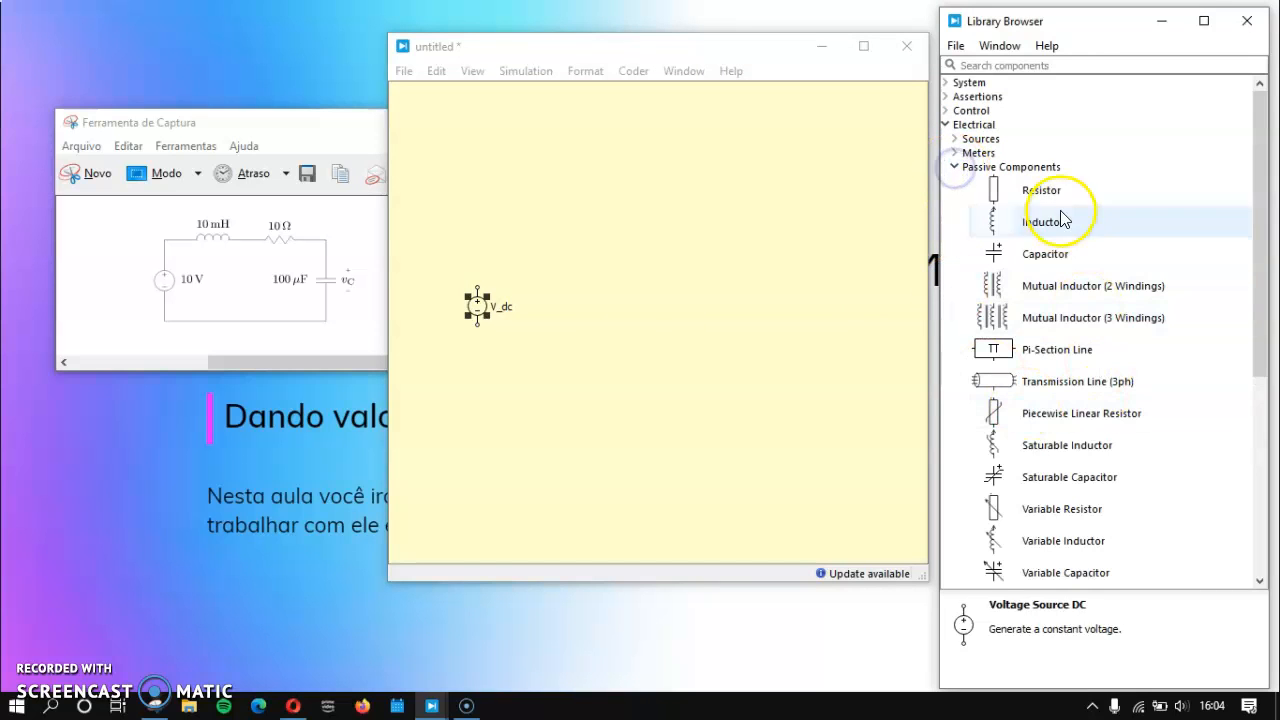
pyautogui.moveTo(1100, 207); pyautogui.dragTo(557, 256)
pyautogui.moveTo(1043, 222); pyautogui.dragTo(576, 305)
pyautogui.moveTo(557, 255); pyautogui.dragTo(636, 263)
pyautogui.moveTo(578, 310); pyautogui.dragTo(571, 263)
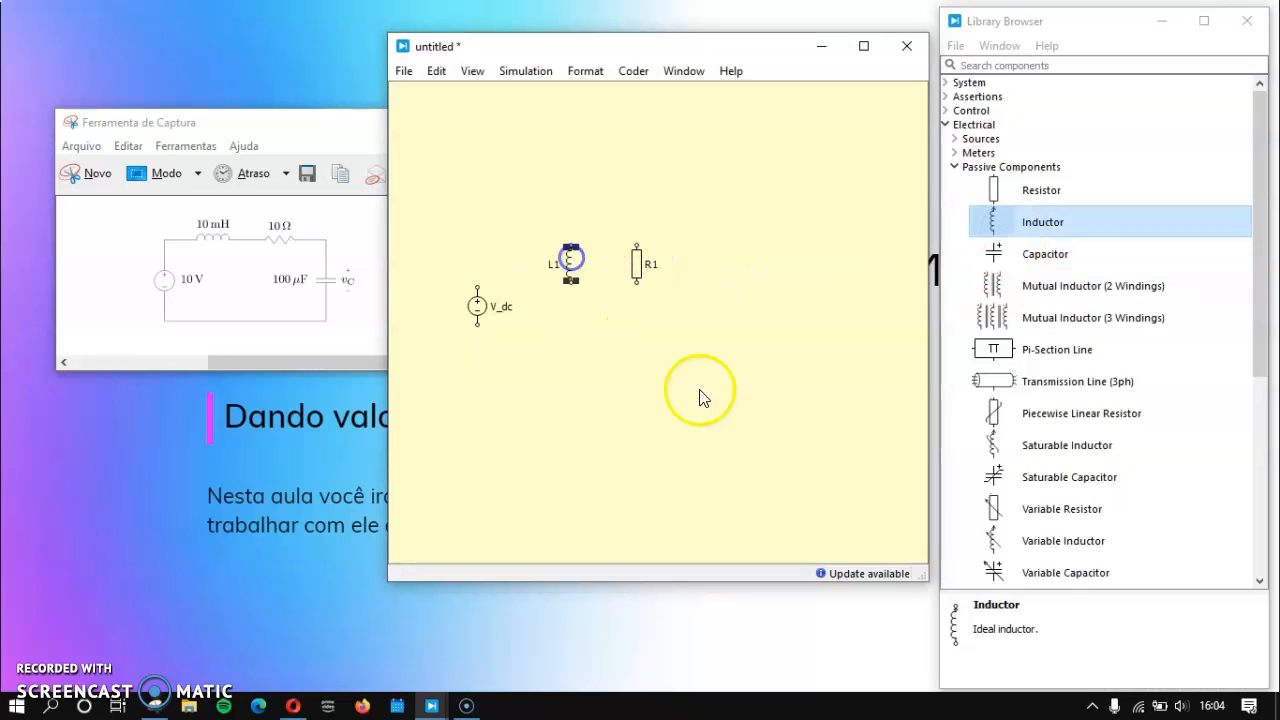
pyautogui.moveTo(1080, 268); pyautogui.dragTo(712, 318)
# Step: Rotate inductor L1 to a horizontal orientation
pyautogui.click(569, 266)
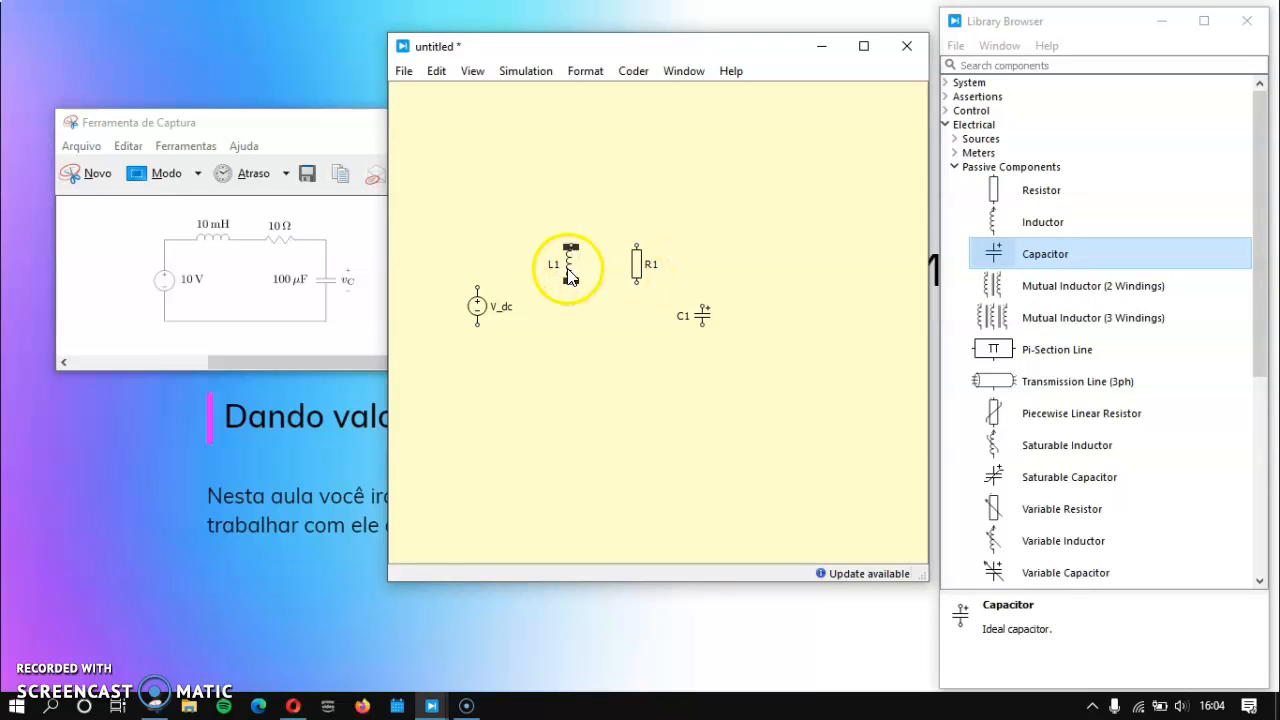
pyautogui.moveTo(569, 269); pyautogui.dragTo(569, 272)
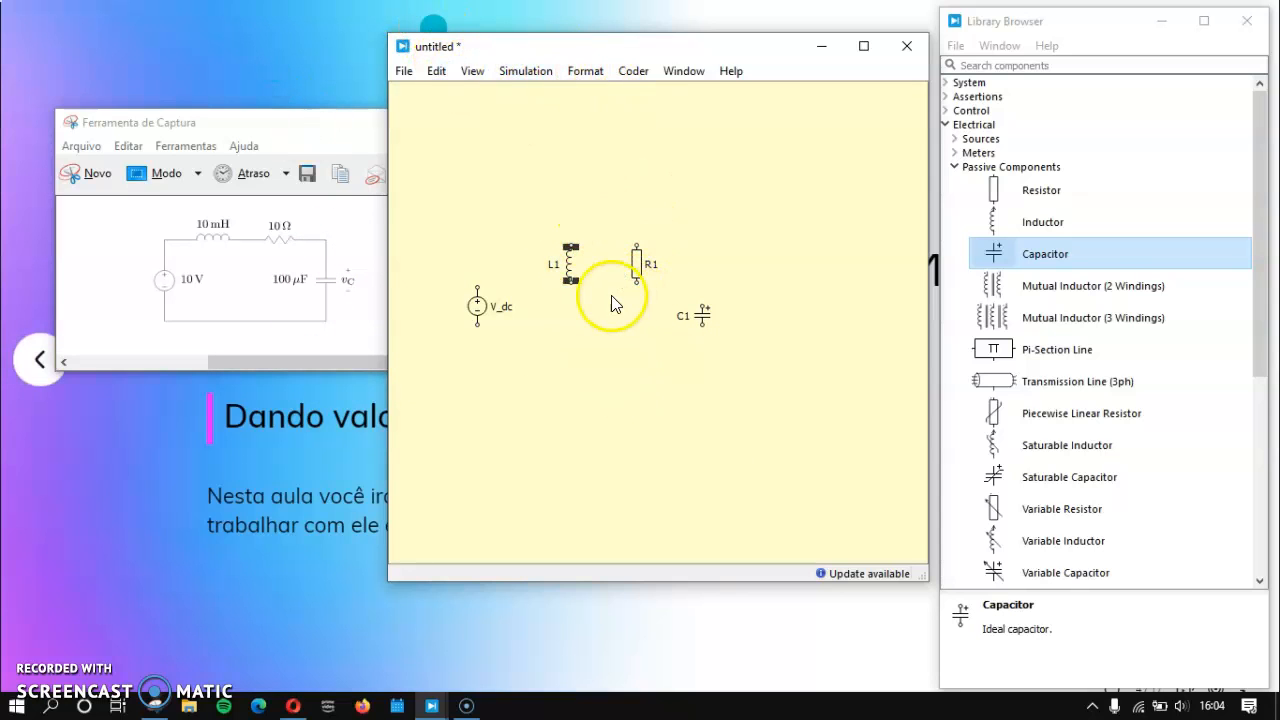
pyautogui.click(578, 336)
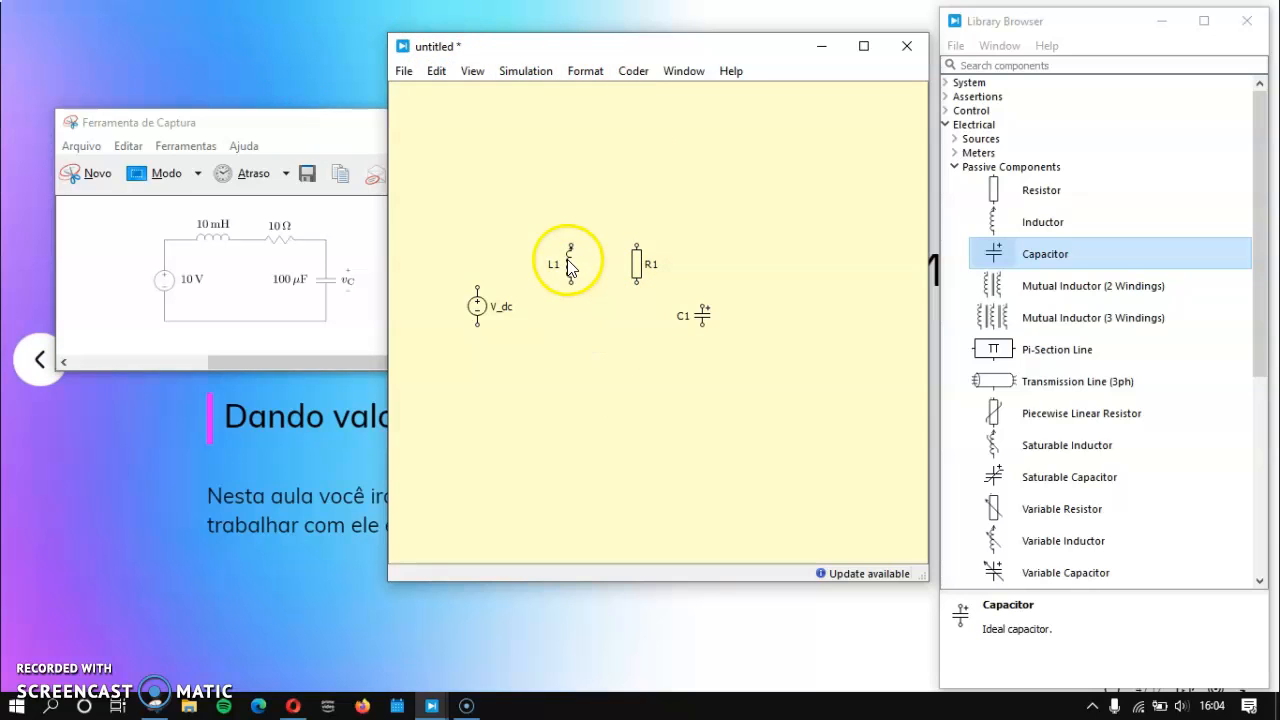
pyautogui.click(568, 261)
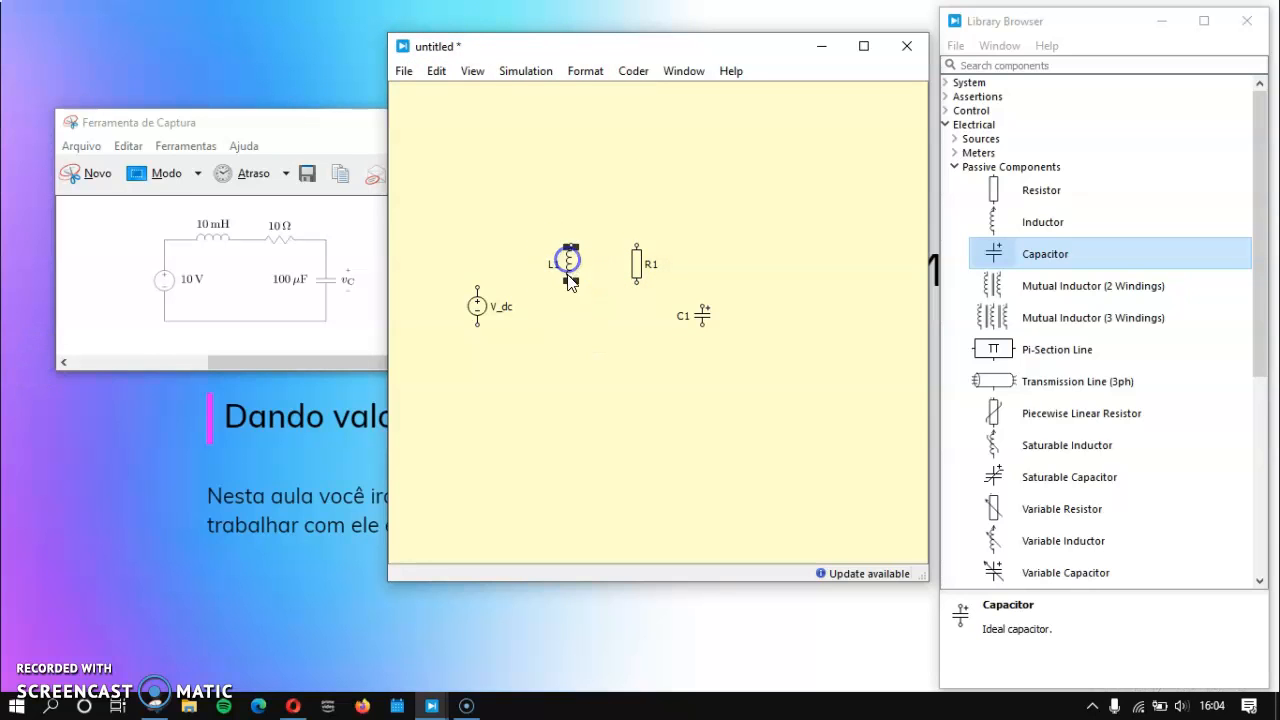
pyautogui.click(586, 74)
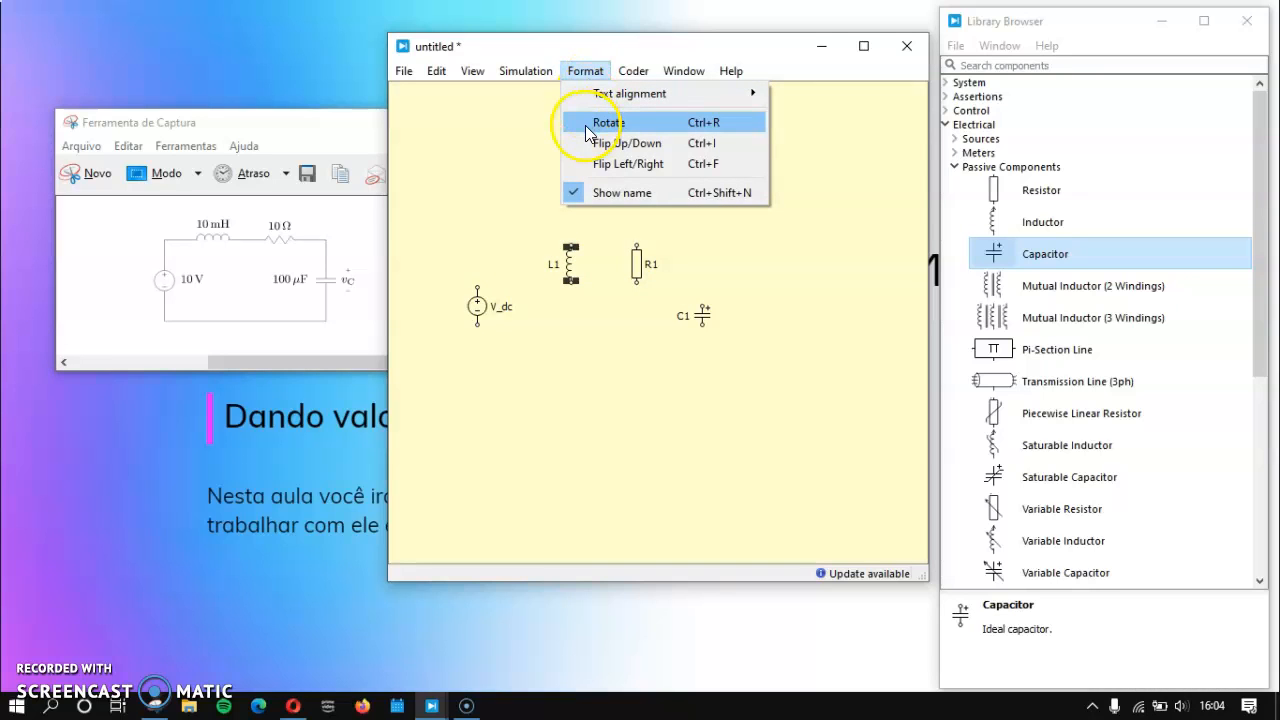
pyautogui.click(750, 128)
pyautogui.click(600, 294)
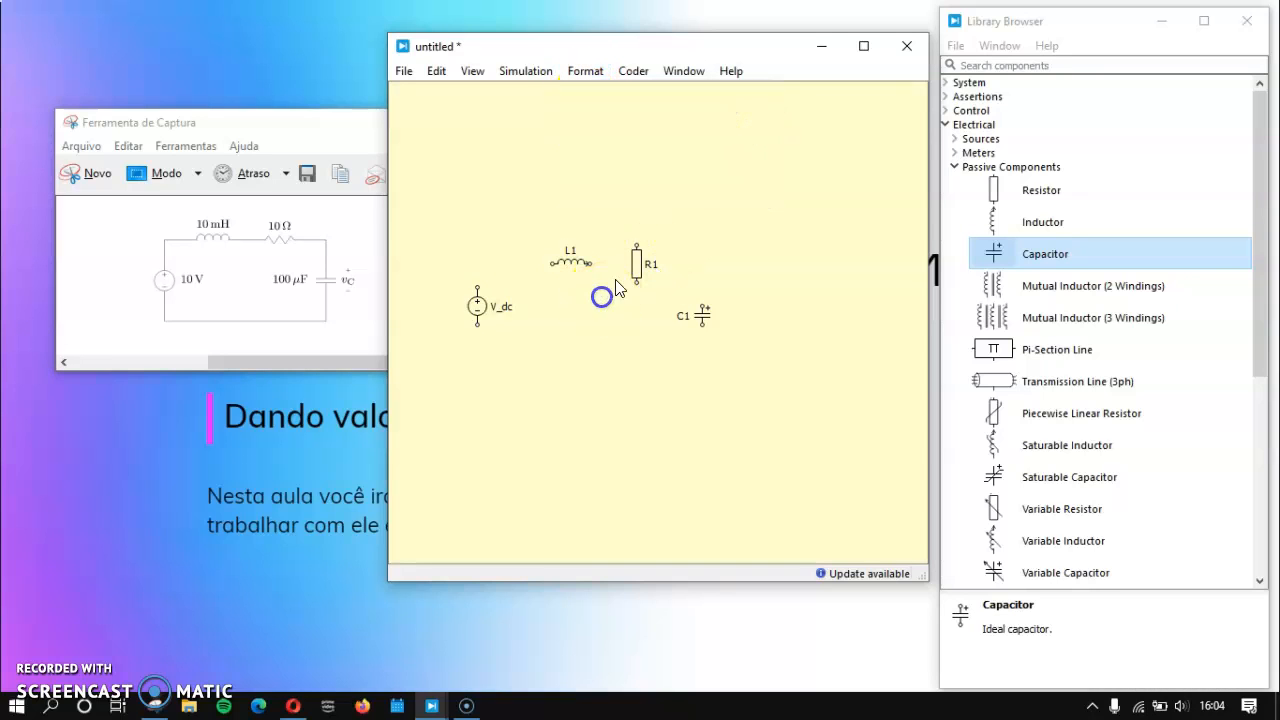
# Step: Rotate resistor R1 to horizontal and flip it up/down so its name sits above it
pyautogui.click(643, 268)
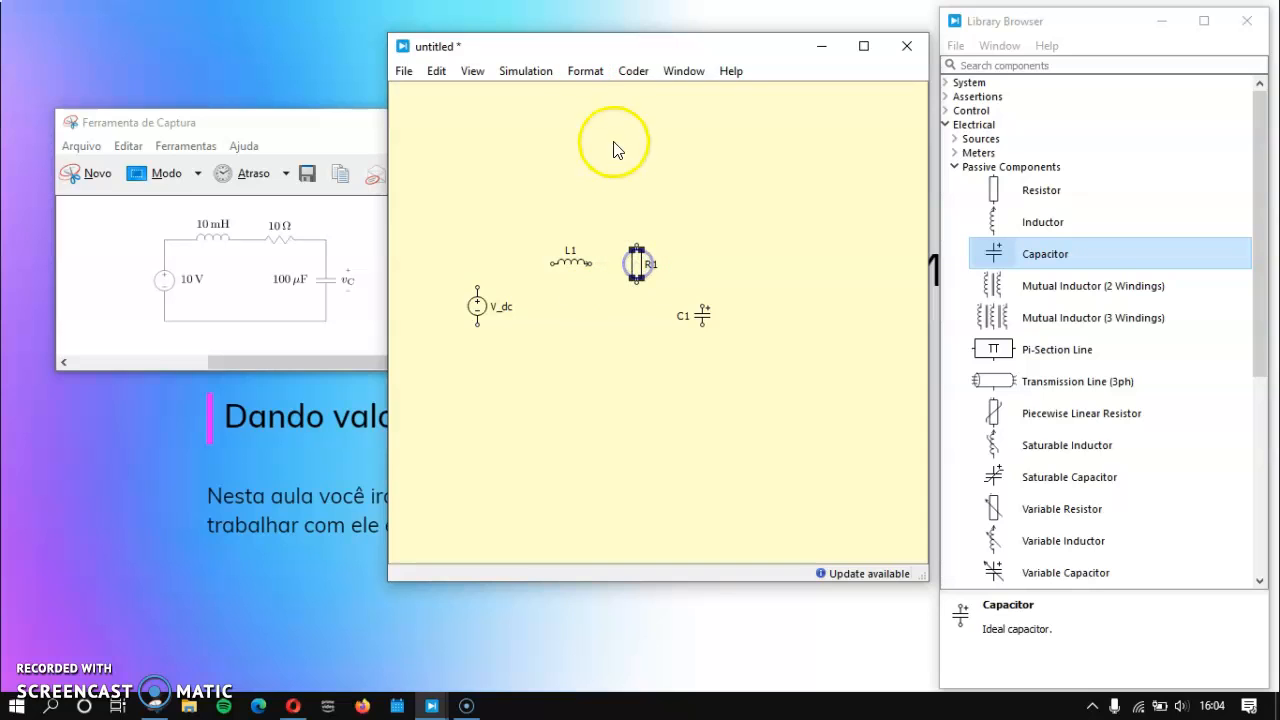
pyautogui.click(587, 72)
pyautogui.click(609, 123)
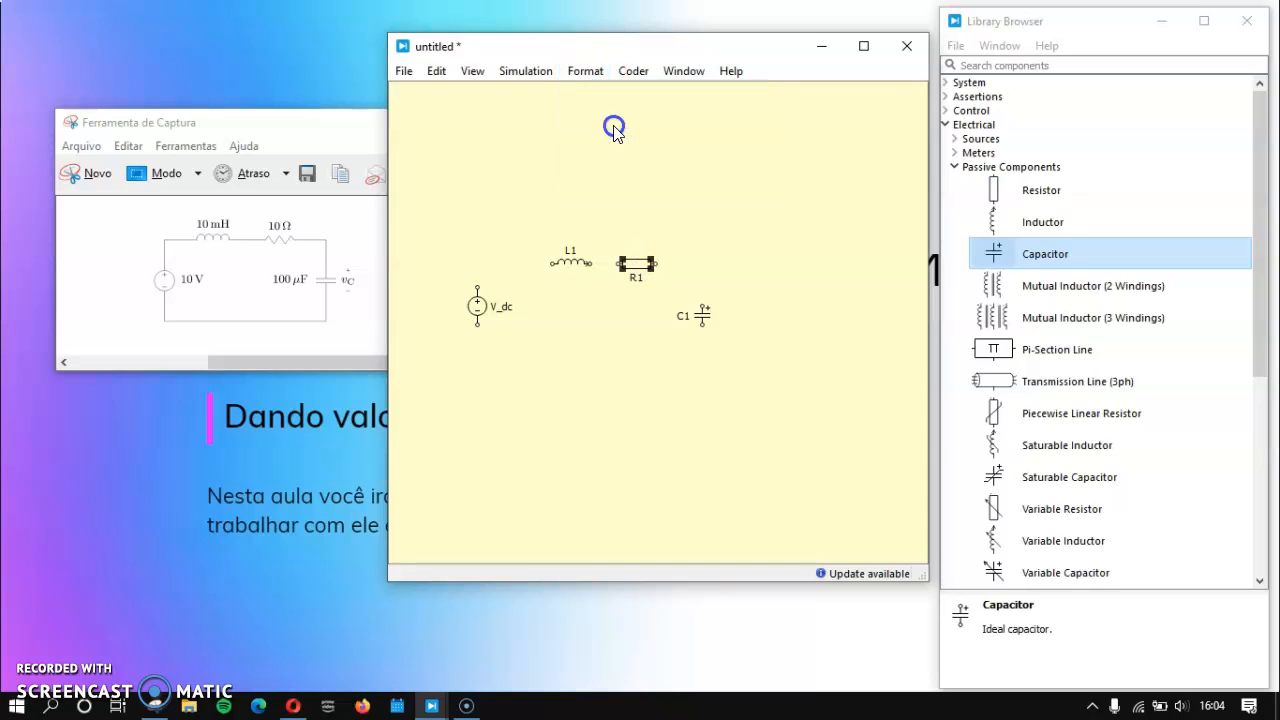
pyautogui.click(633, 340)
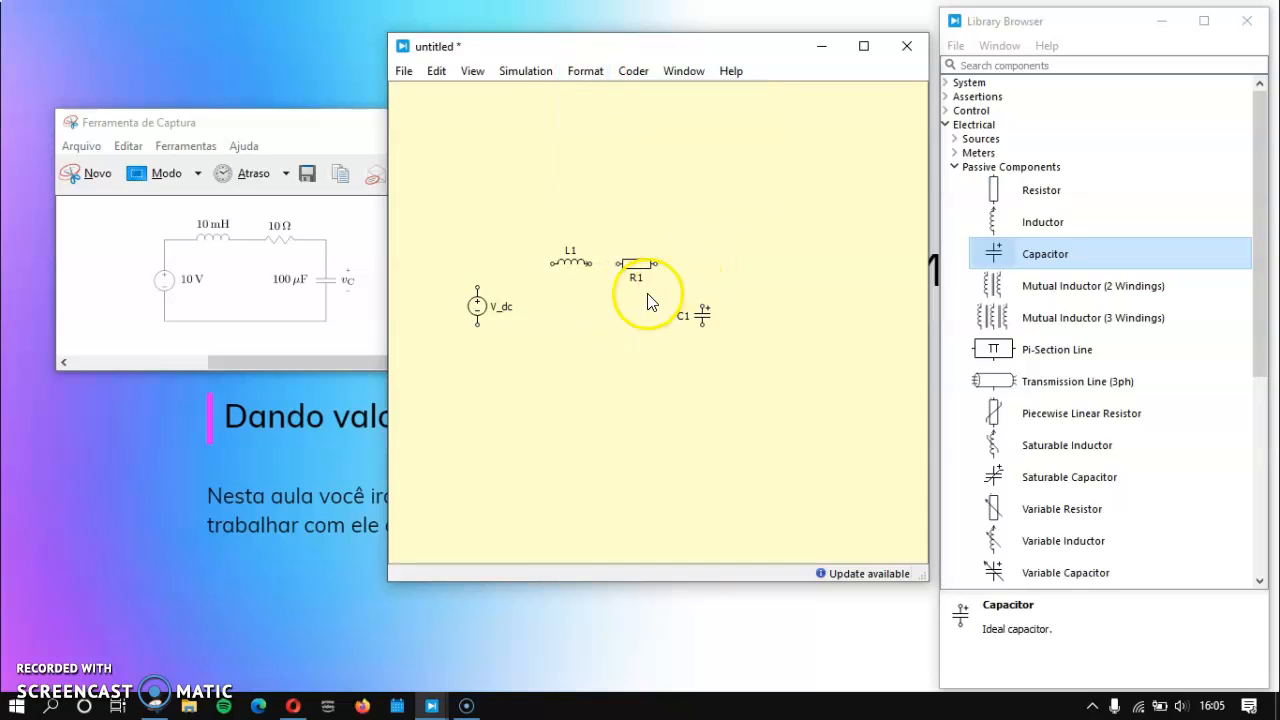
pyautogui.click(637, 264)
pyautogui.click(594, 72)
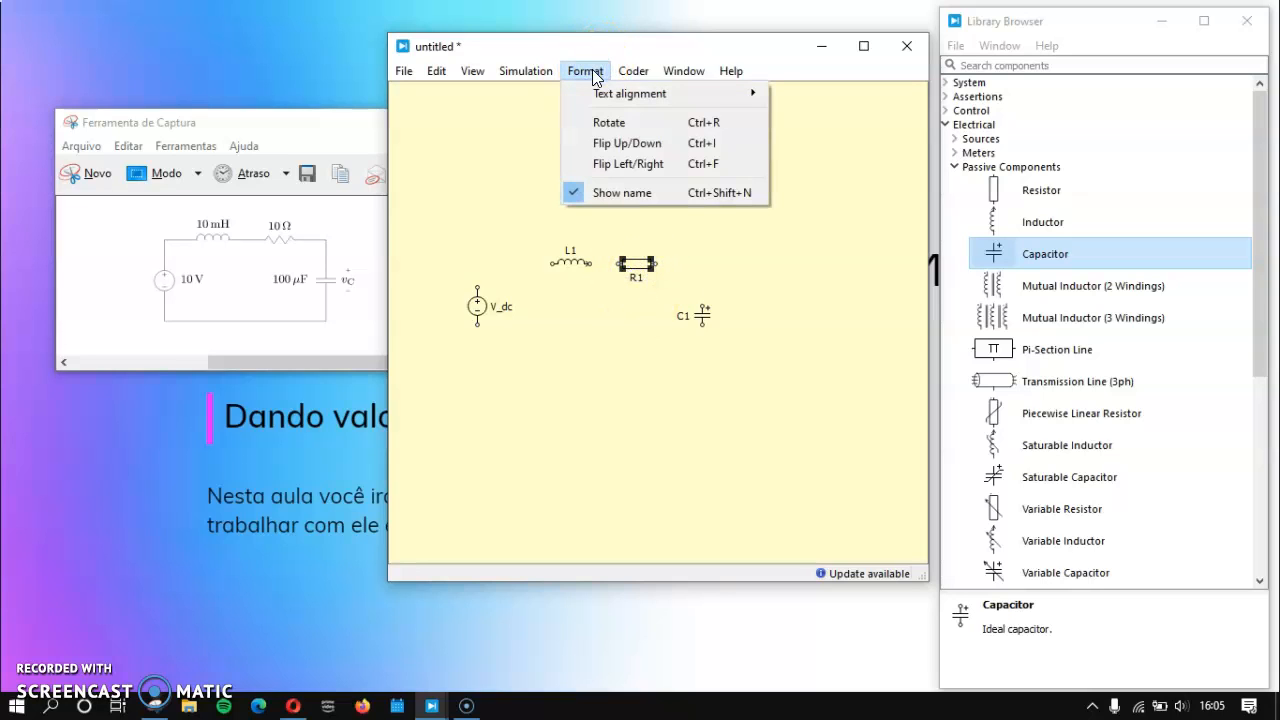
pyautogui.click(723, 147)
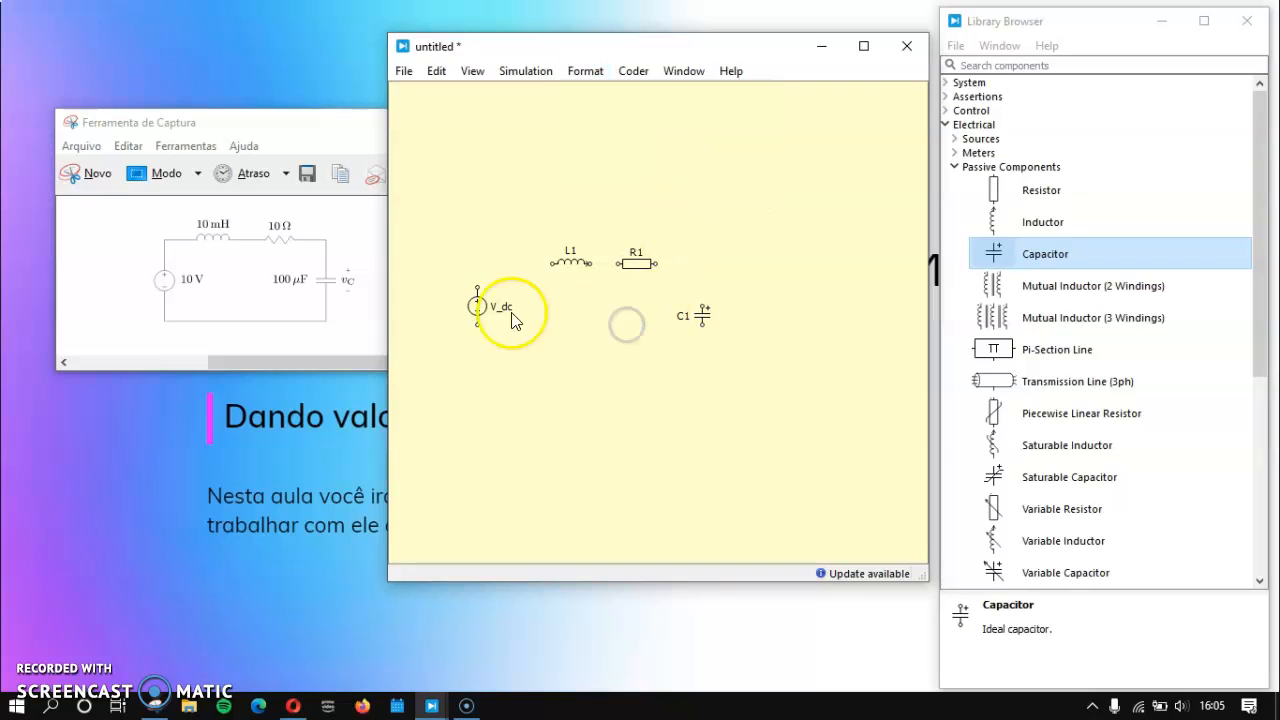
# Step: Flip the V_dc source left/right so its name sits on the outer side, and move it closer to the inductor
pyautogui.click(477, 308)
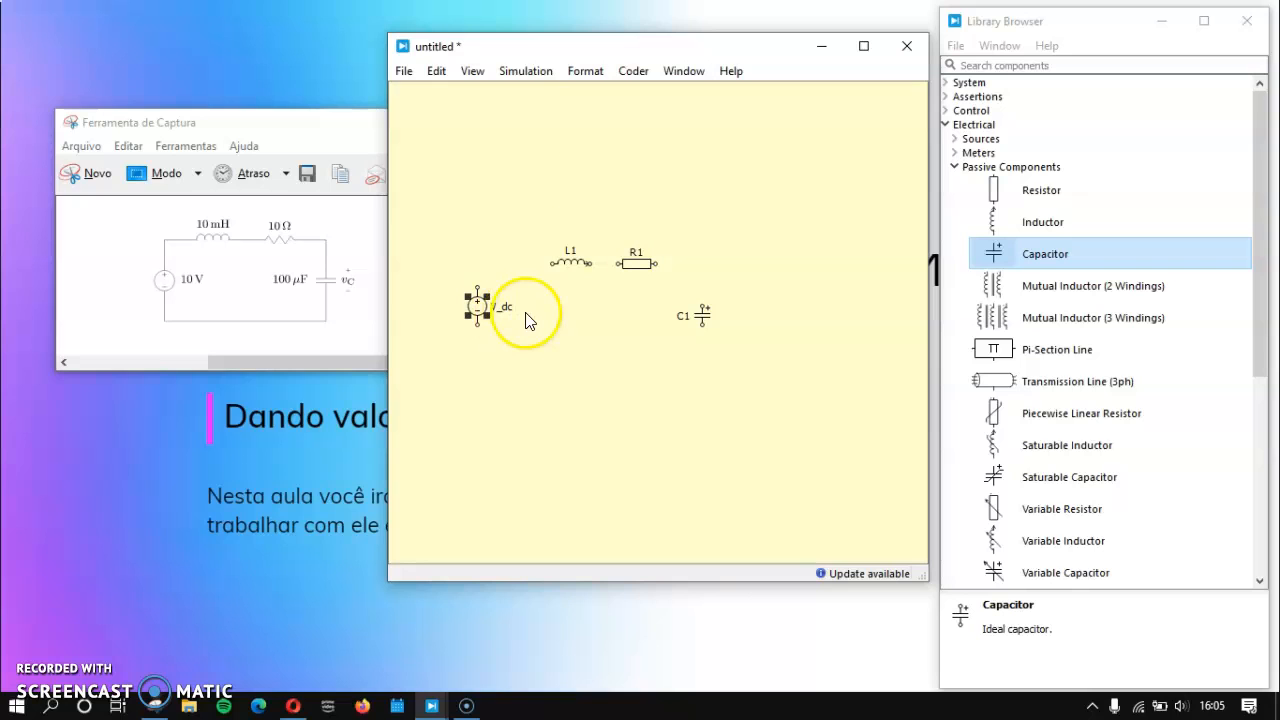
pyautogui.click(586, 72)
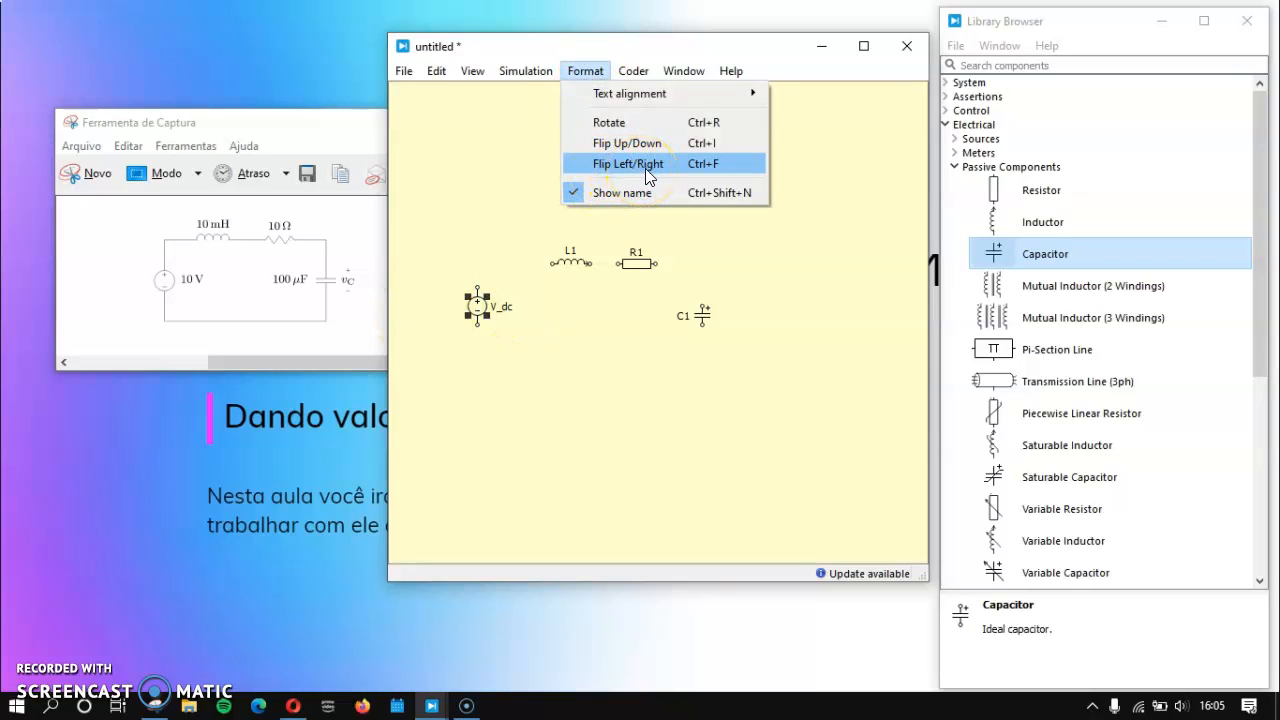
pyautogui.click(724, 166)
pyautogui.click(620, 313)
pyautogui.moveTo(470, 333); pyautogui.dragTo(526, 308)
pyautogui.click(604, 384)
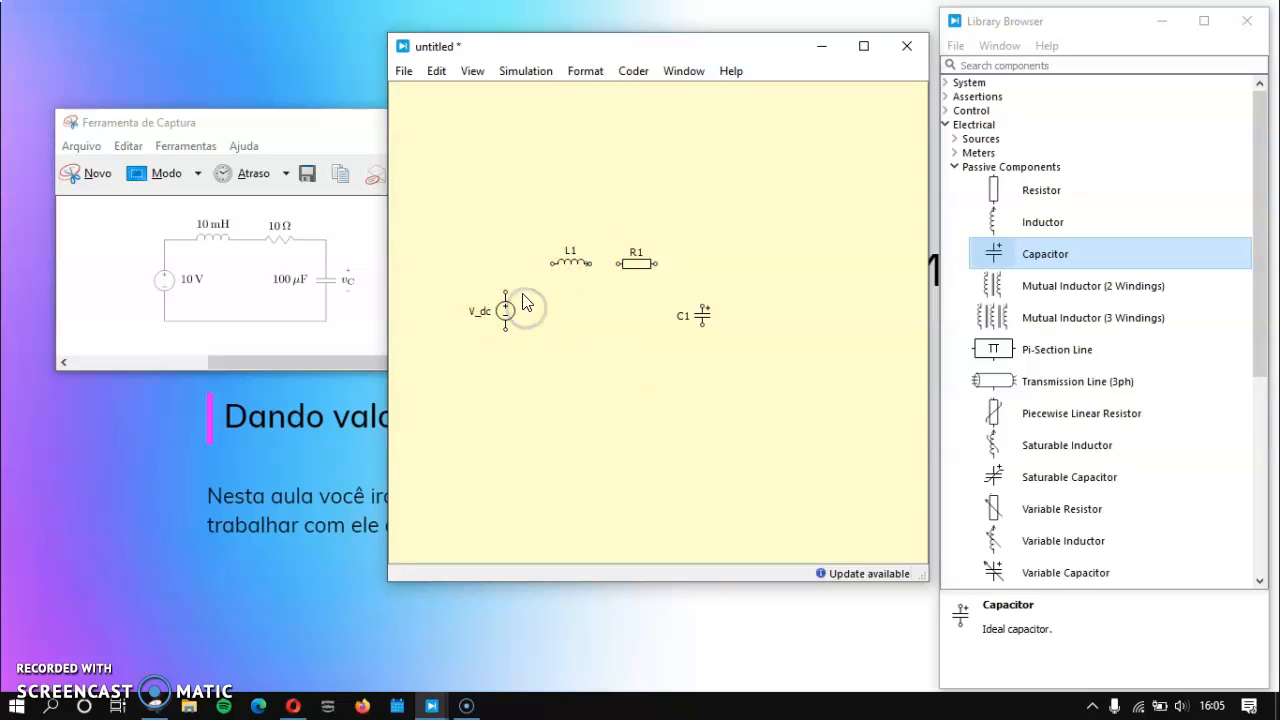
# Step: Wire V_dc, L1, R1 and C1 into a closed series loop, and shift C1 and V_dc slightly upward
pyautogui.click(508, 290)
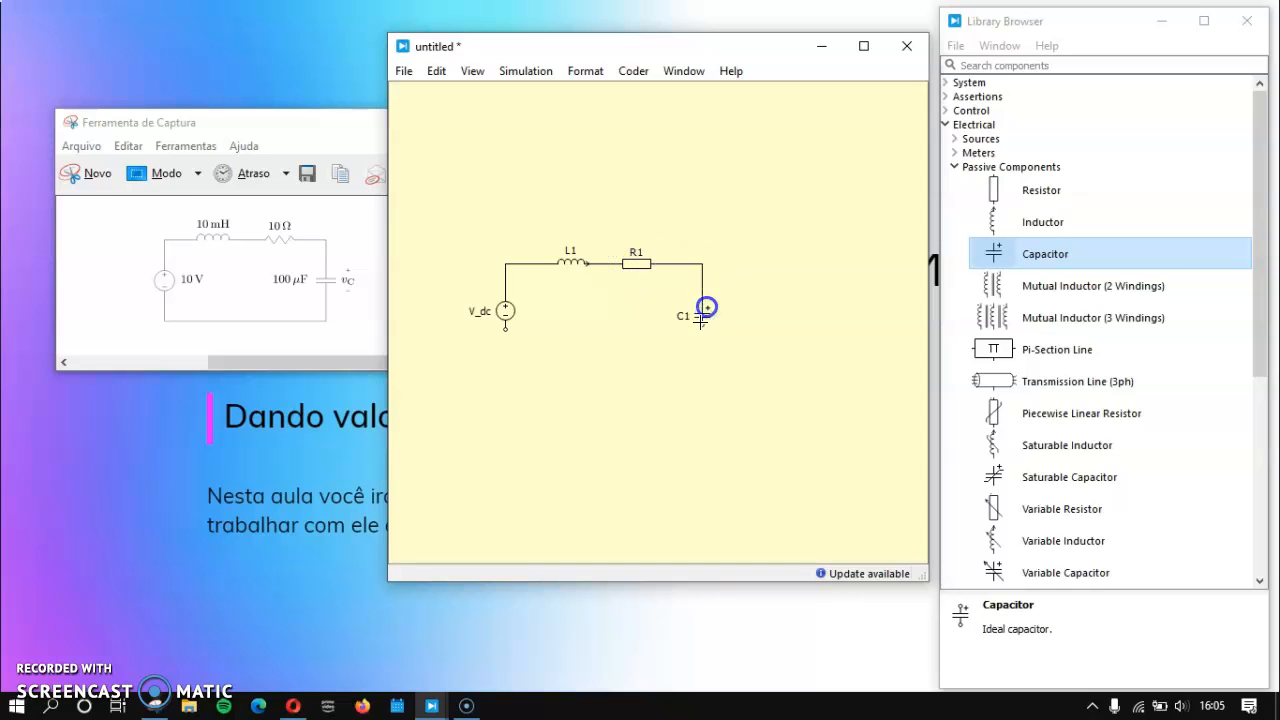
pyautogui.moveTo(506, 328); pyautogui.dragTo(506, 328)
pyautogui.moveTo(708, 317); pyautogui.dragTo(703, 300)
pyautogui.moveTo(506, 311); pyautogui.dragTo(505, 297)
pyautogui.click(529, 379)
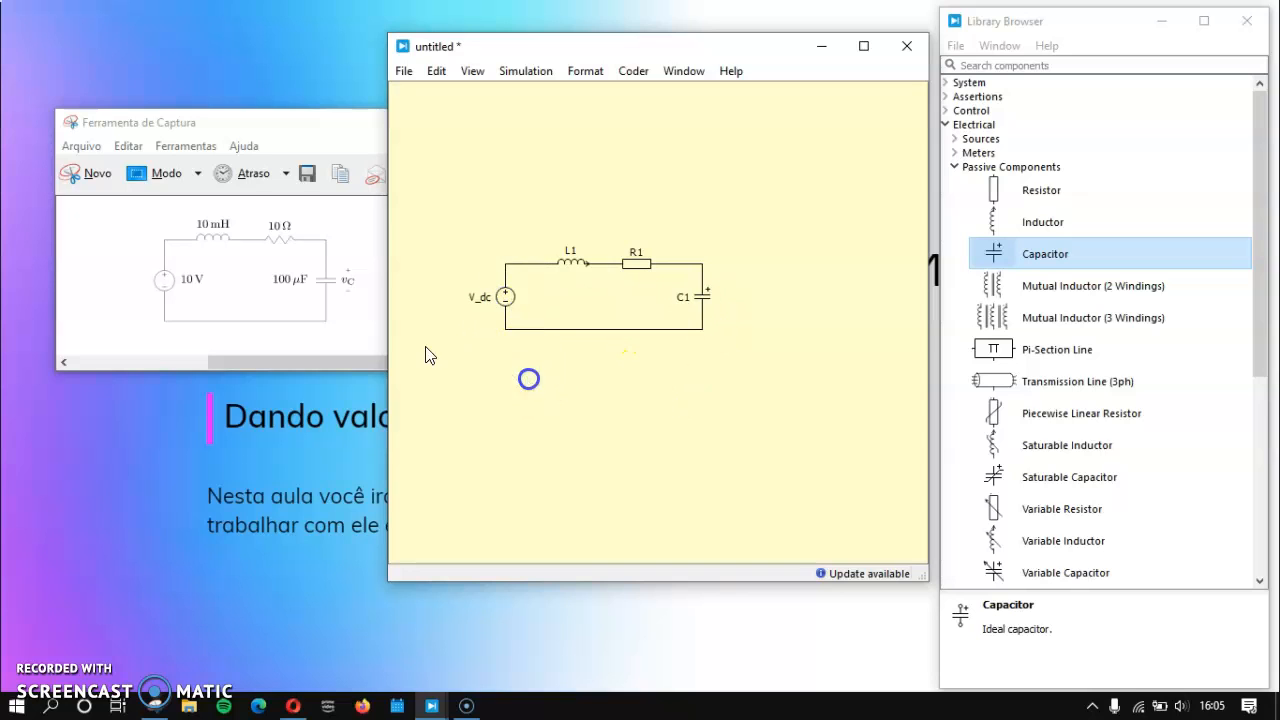
# Step: Move the loop's bottom wire slightly down and shift V_dc slightly toward the inductor
pyautogui.moveTo(606, 330)
pyautogui.mouseDown()
pyautogui.moveTo(614, 353)
pyautogui.moveTo(612, 336)
pyautogui.mouseUp()
pyautogui.click(606, 388)
pyautogui.click(508, 298)
pyautogui.moveTo(510, 304); pyautogui.dragTo(517, 303)
pyautogui.click(530, 399)
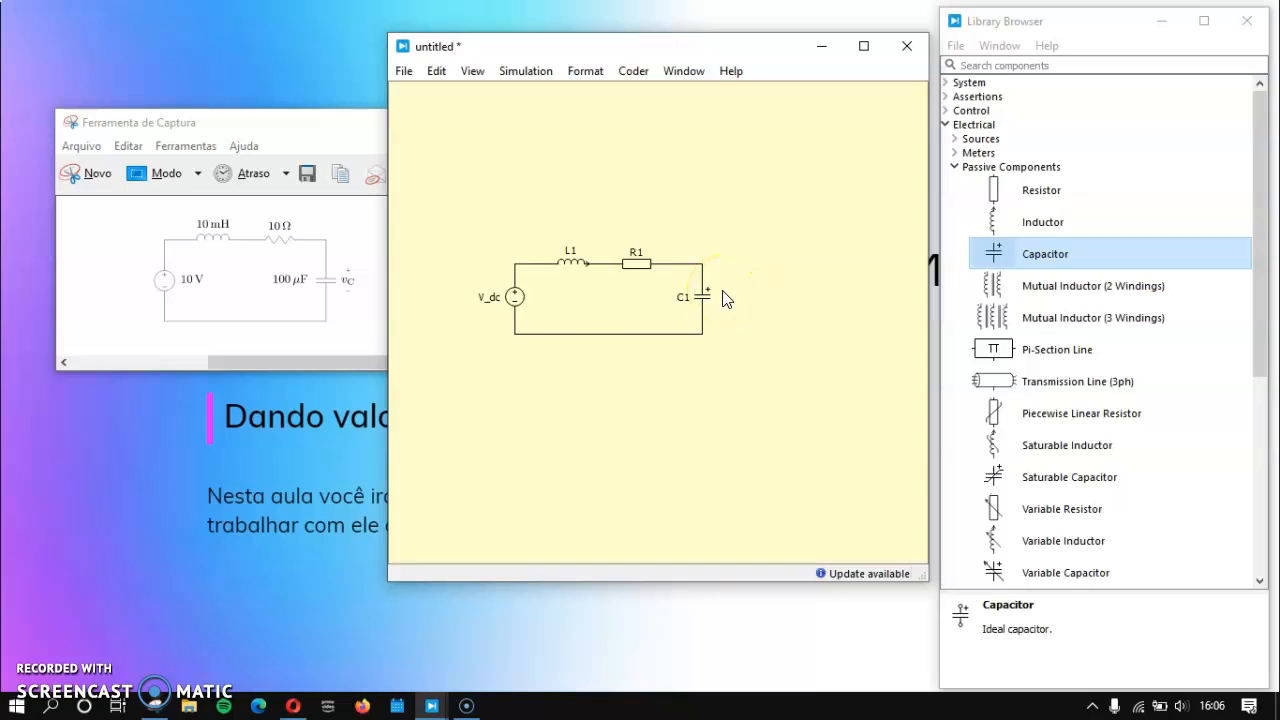
# Step: Set the V_dc source's voltage to 10 and apply it with the value displayed beside the source in the schematic
pyautogui.doubleClick(514, 300)
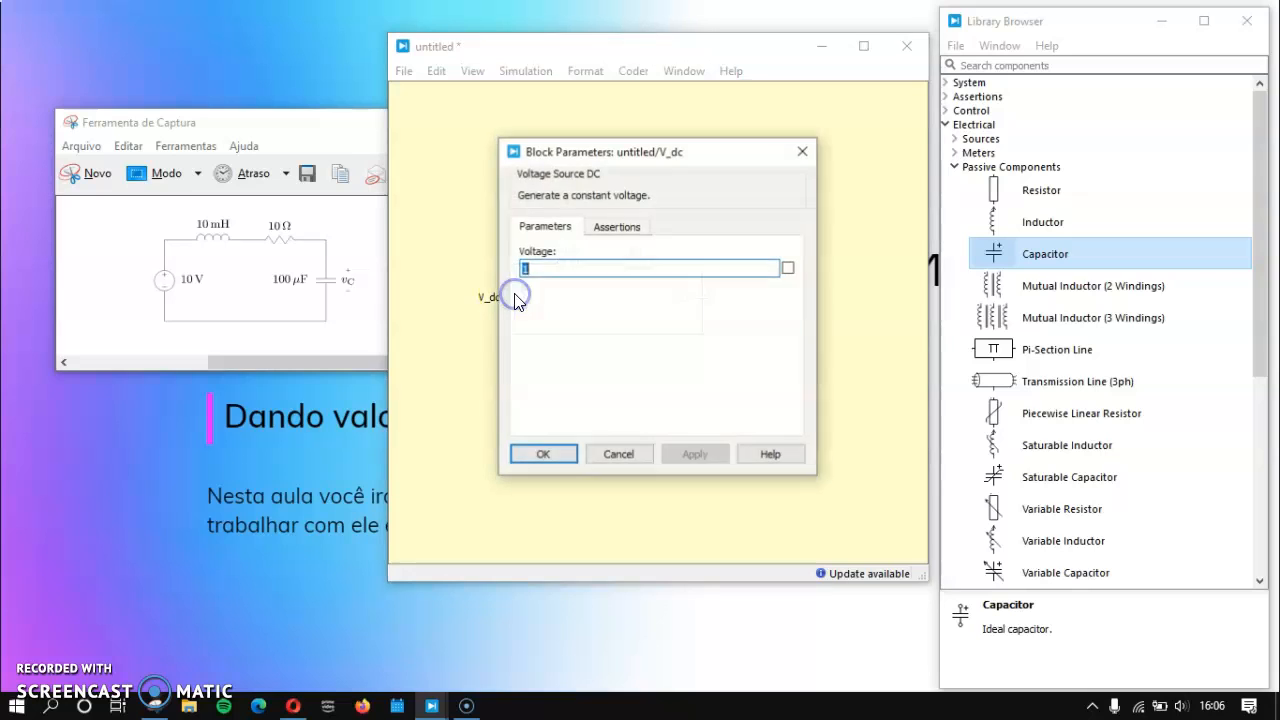
pyautogui.click(556, 268)
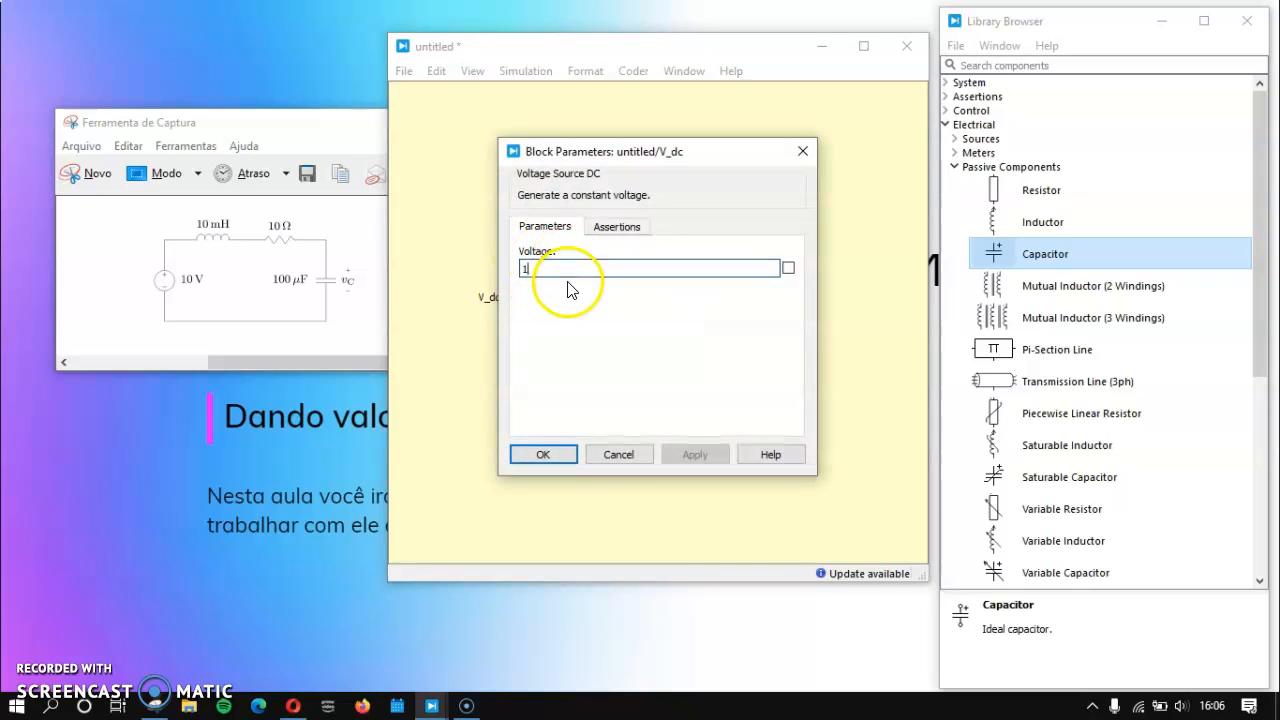
pyautogui.click(568, 275)
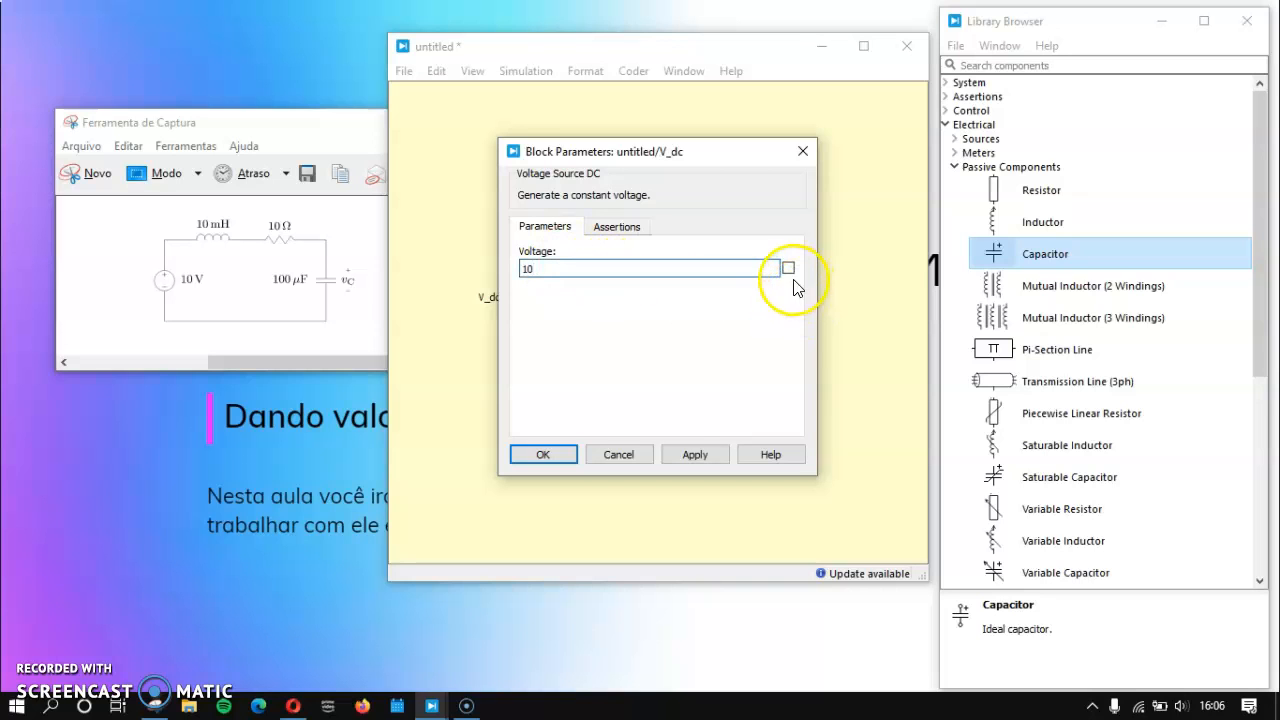
pyautogui.click(627, 150)
pyautogui.moveTo(628, 152); pyautogui.dragTo(711, 140)
pyautogui.click(767, 438)
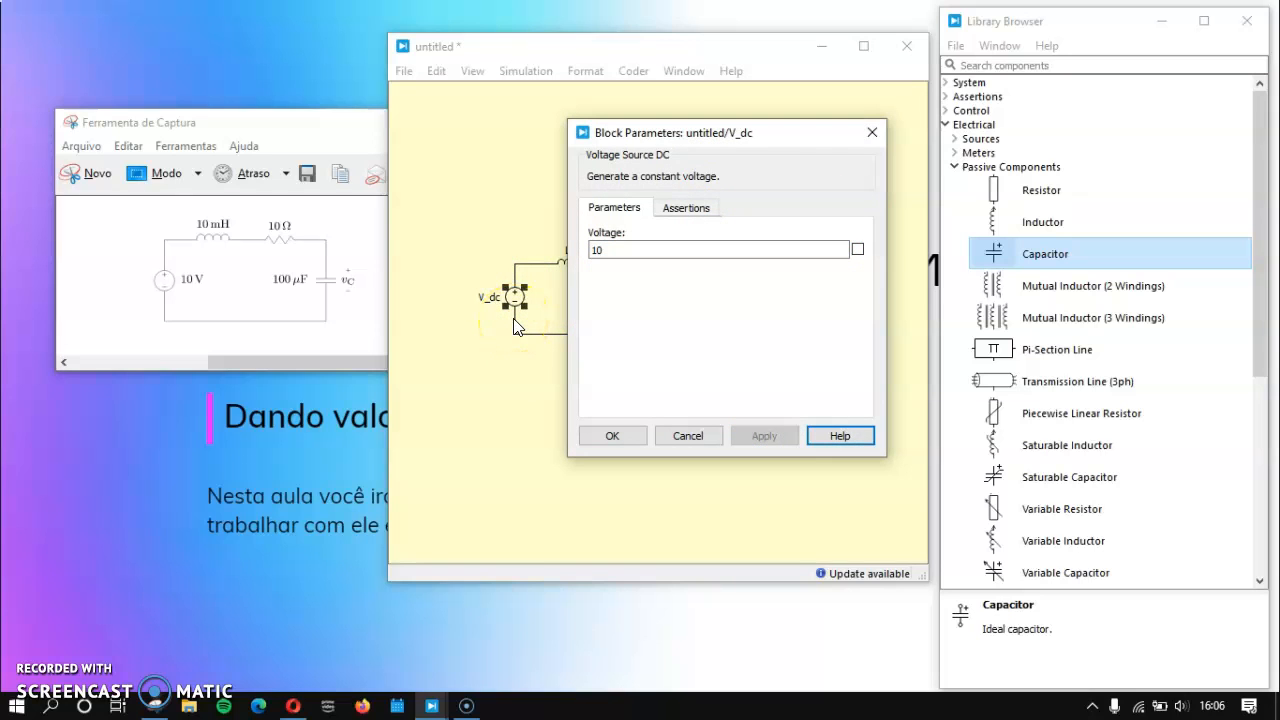
pyautogui.click(857, 249)
pyautogui.click(756, 437)
# Step: Close the V_dc source's parameters and hide the source's name so only its voltage value is shown
pyautogui.click(614, 437)
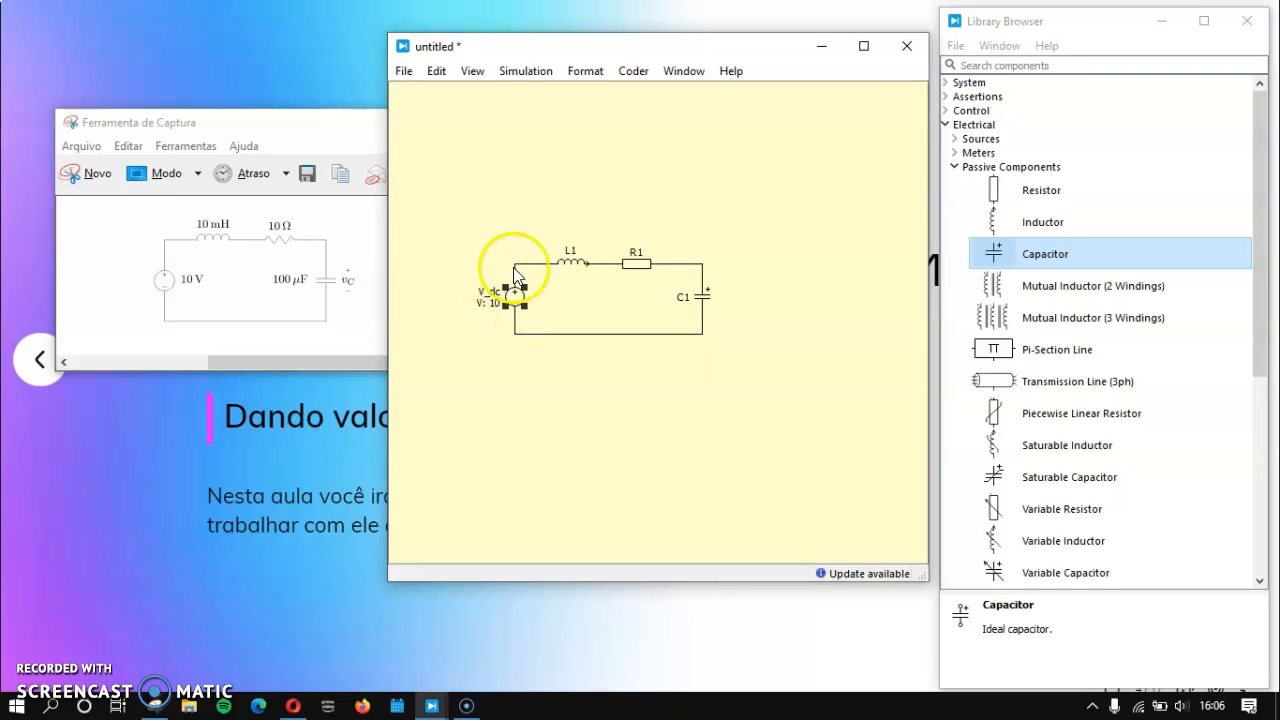
pyautogui.click(586, 74)
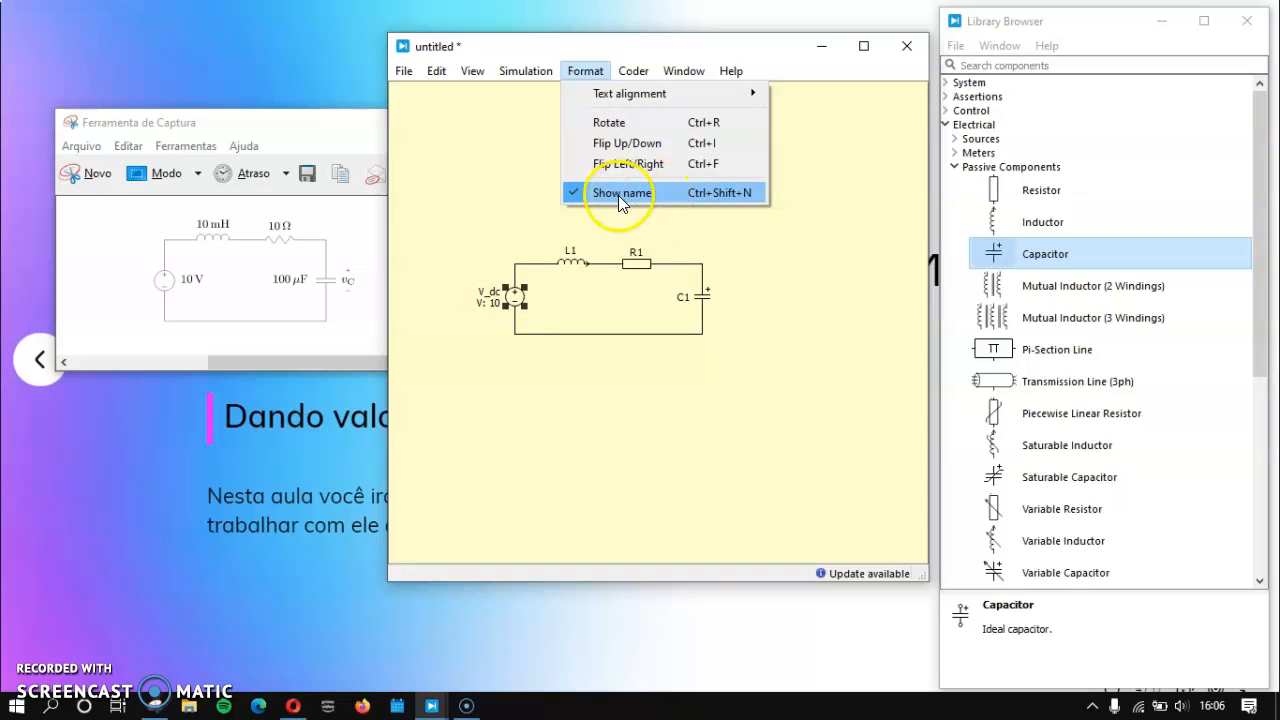
pyautogui.click(568, 193)
pyautogui.click(521, 393)
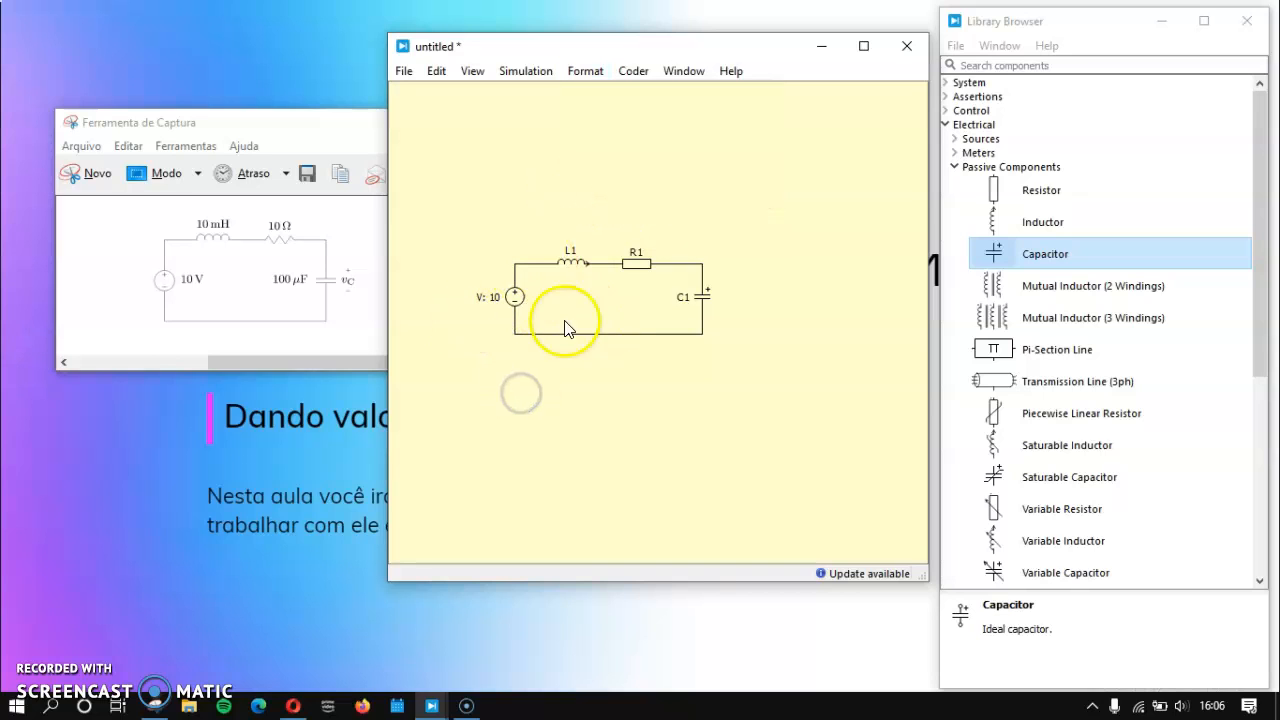
# Step: Set inductor L1's inductance to 10e-3 with the value displayed in the schematic, and hide the inductor's name
pyautogui.click(571, 262)
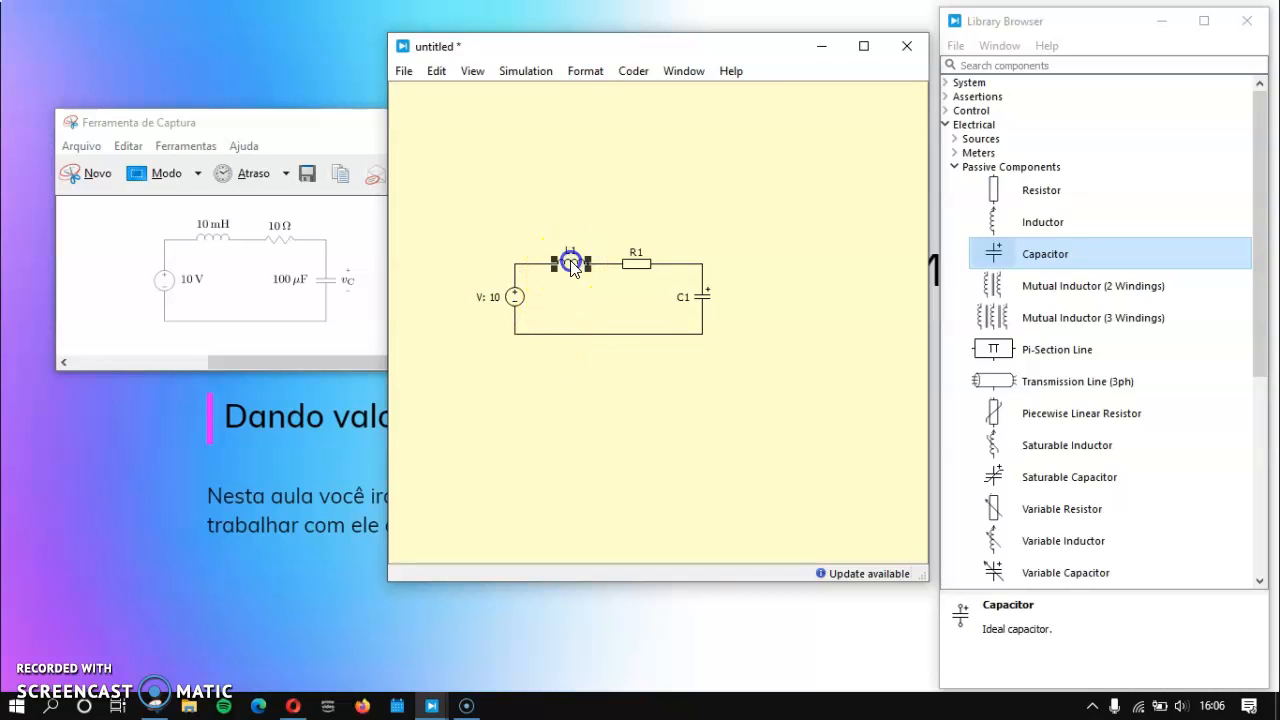
pyautogui.doubleClick(569, 264)
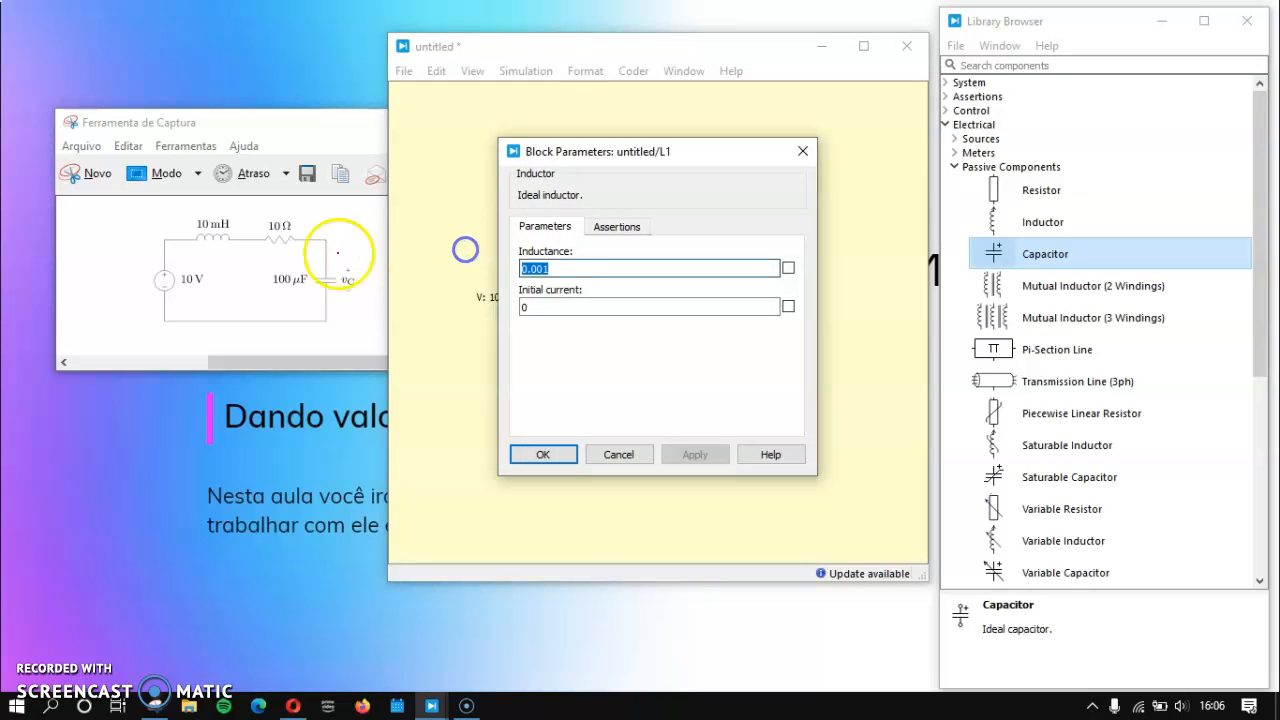
pyautogui.click(585, 268)
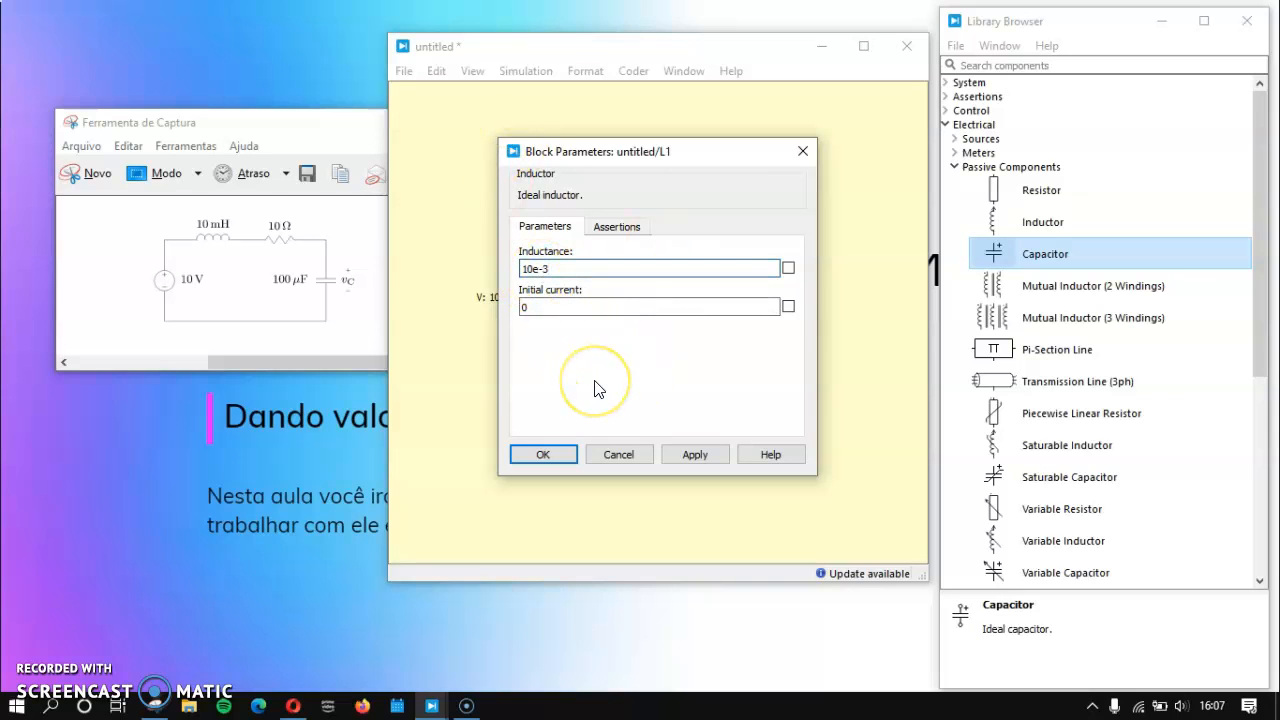
pyautogui.click(788, 269)
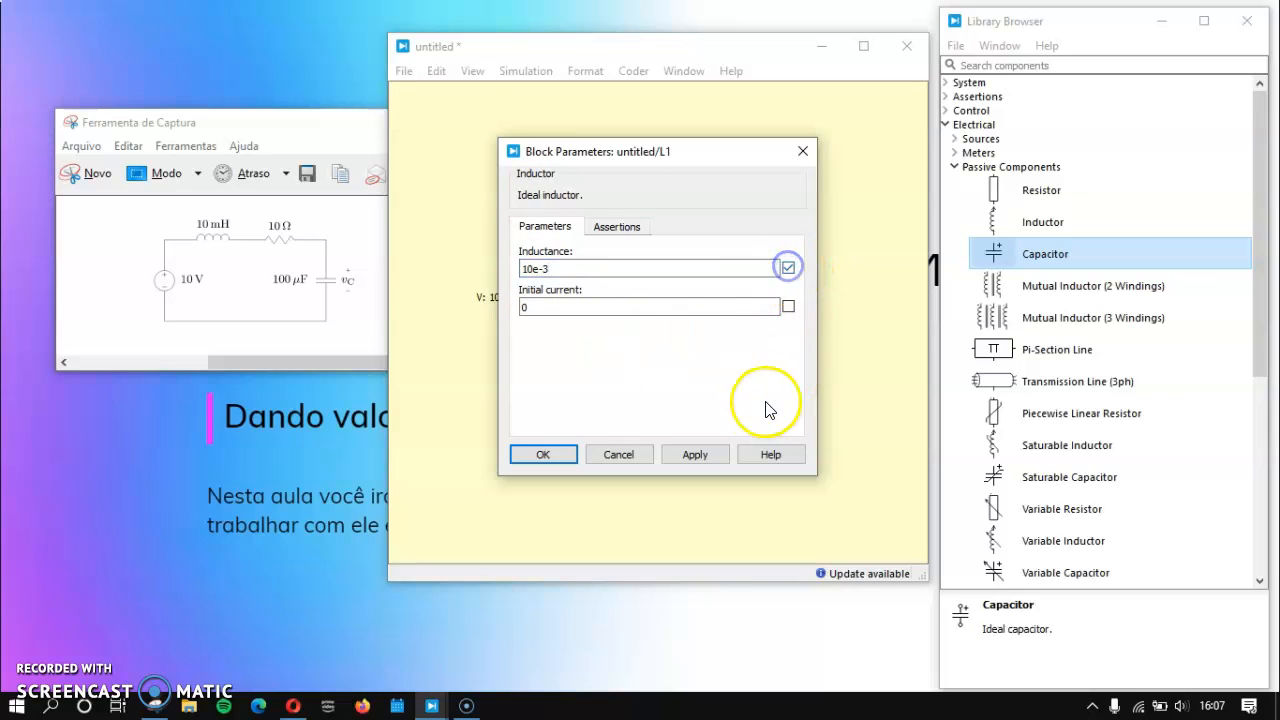
pyautogui.click(525, 306)
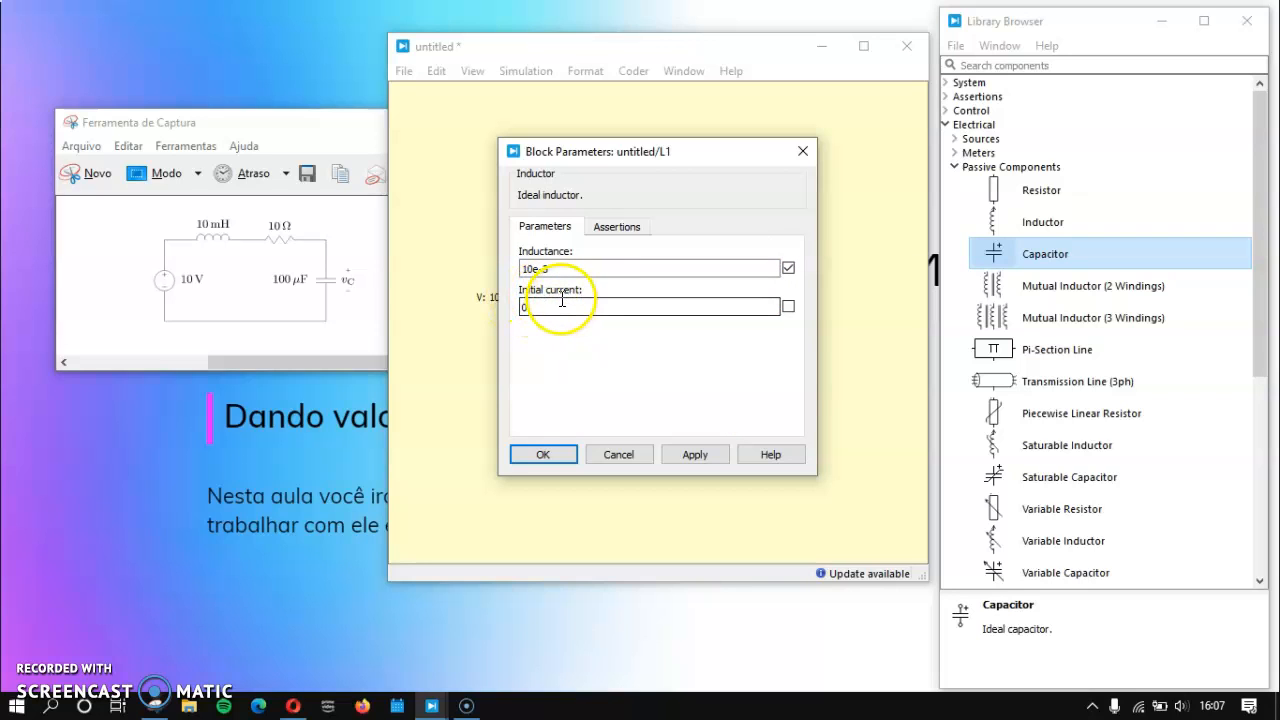
pyautogui.moveTo(587, 159); pyautogui.dragTo(628, 156)
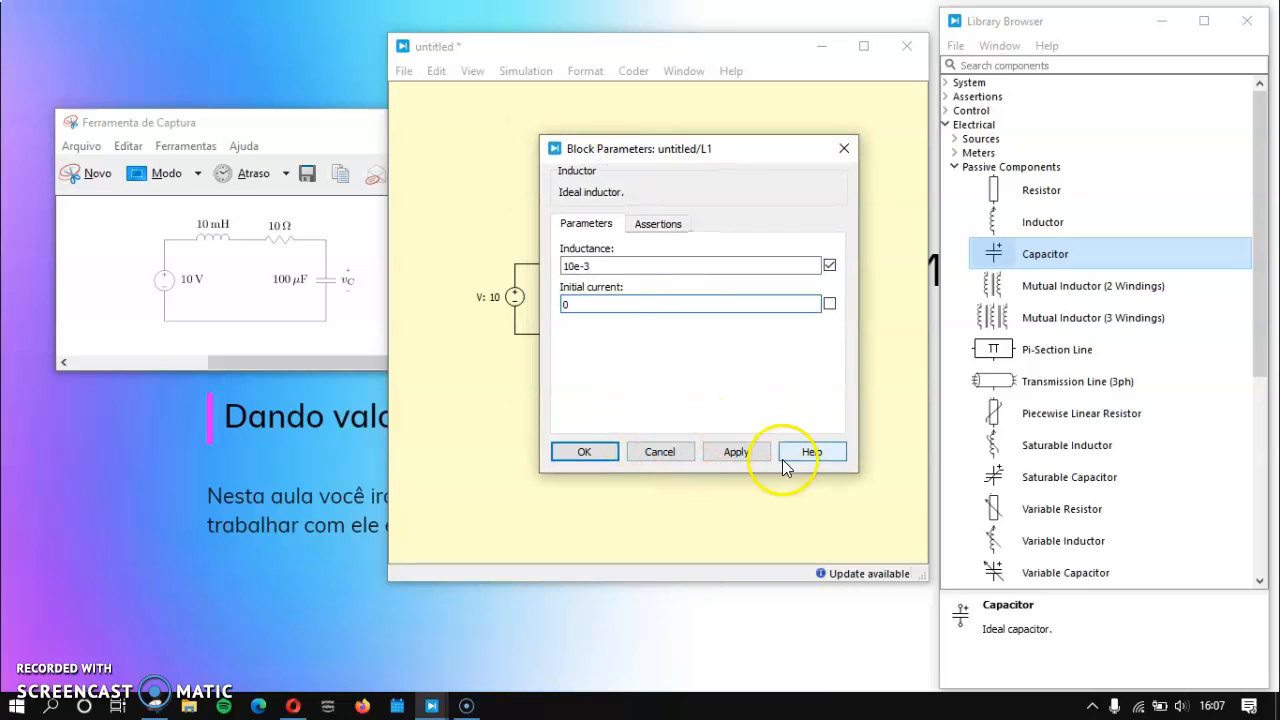
pyautogui.click(751, 451)
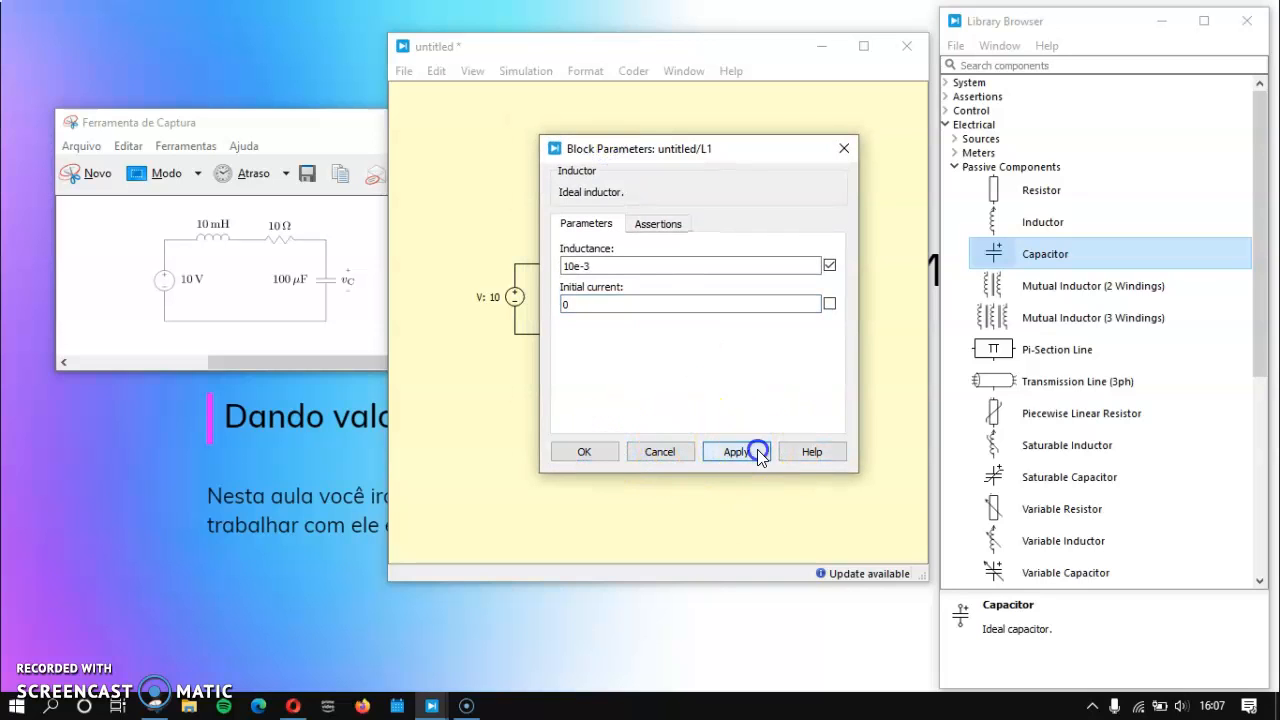
pyautogui.click(610, 450)
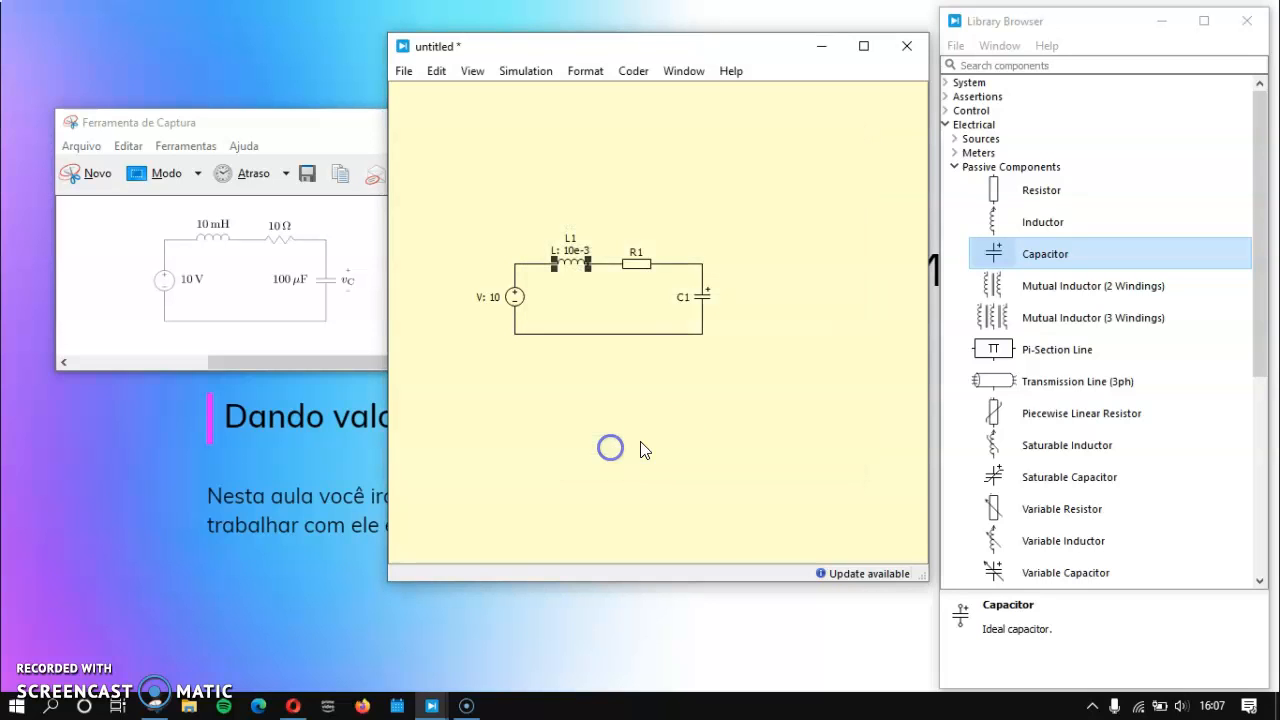
pyautogui.click(585, 71)
pyautogui.click(611, 193)
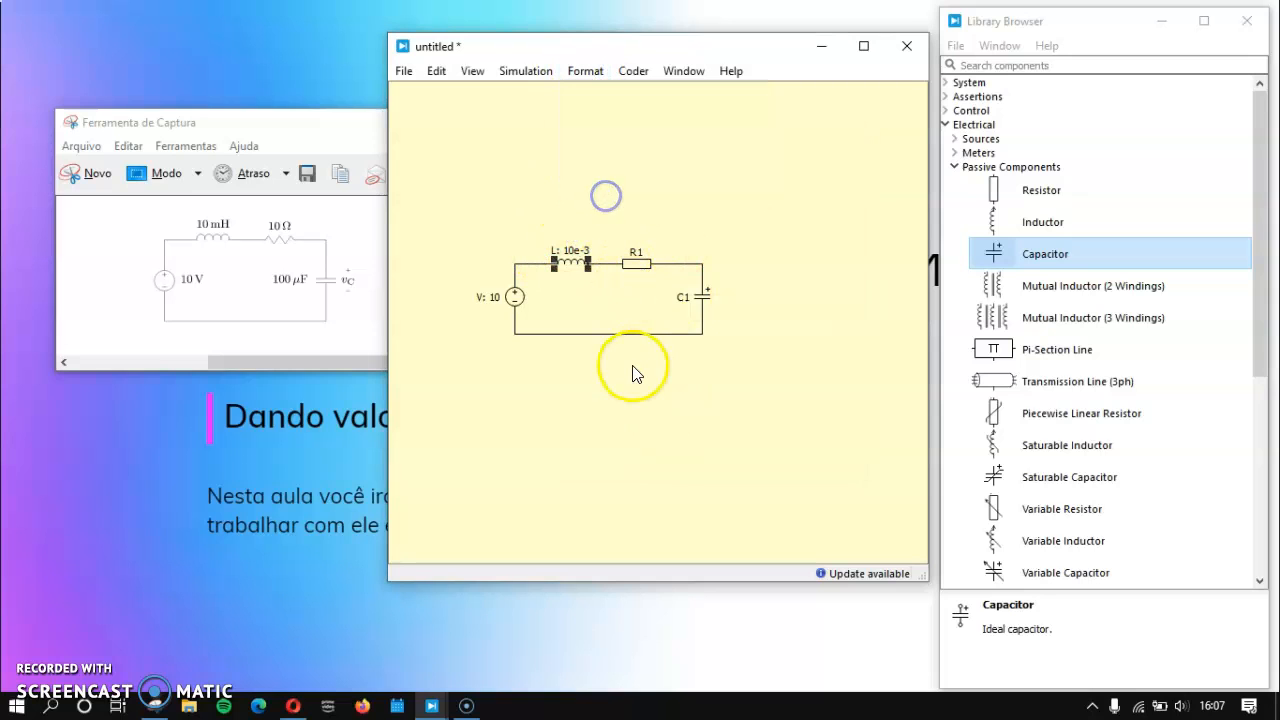
# Step: Set resistor R1's resistance to 10 with the value displayed in the schematic, and hide the resistor's name
pyautogui.doubleClick(645, 264)
pyautogui.click(590, 263)
pyautogui.write('0')
pyautogui.click(788, 268)
pyautogui.click(570, 454)
pyautogui.click(745, 341)
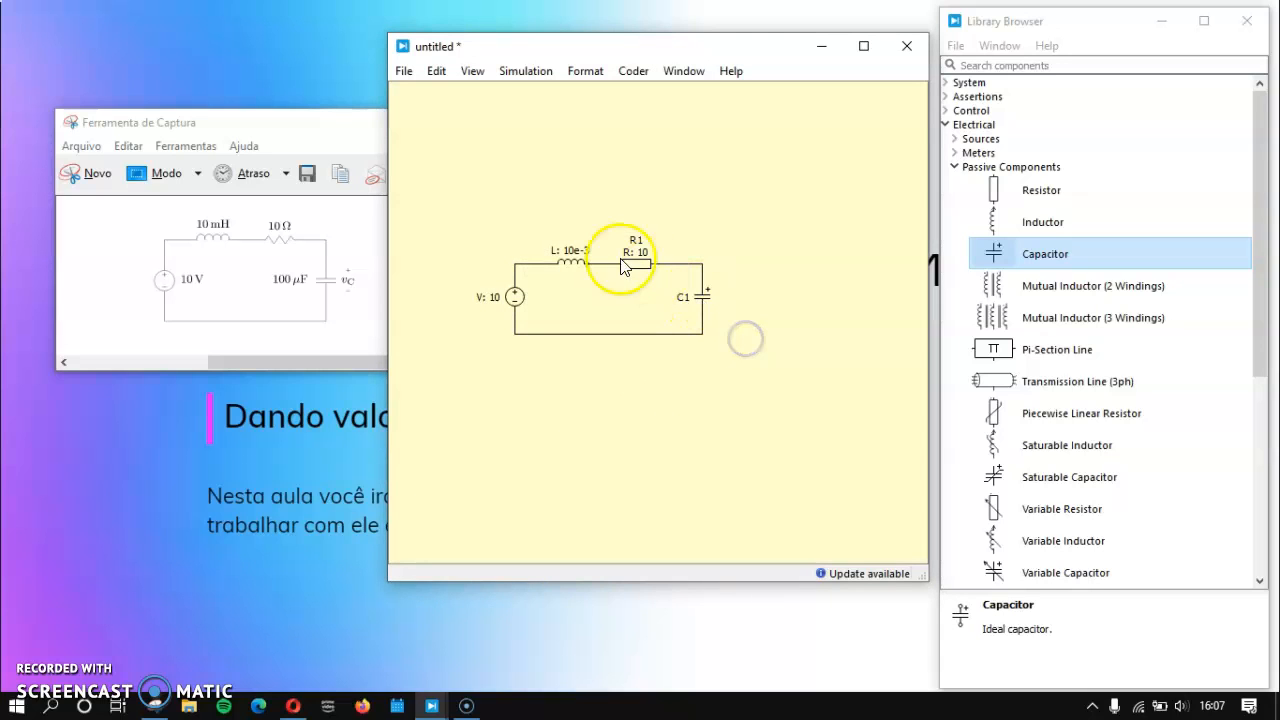
pyautogui.click(636, 263)
pyautogui.click(585, 71)
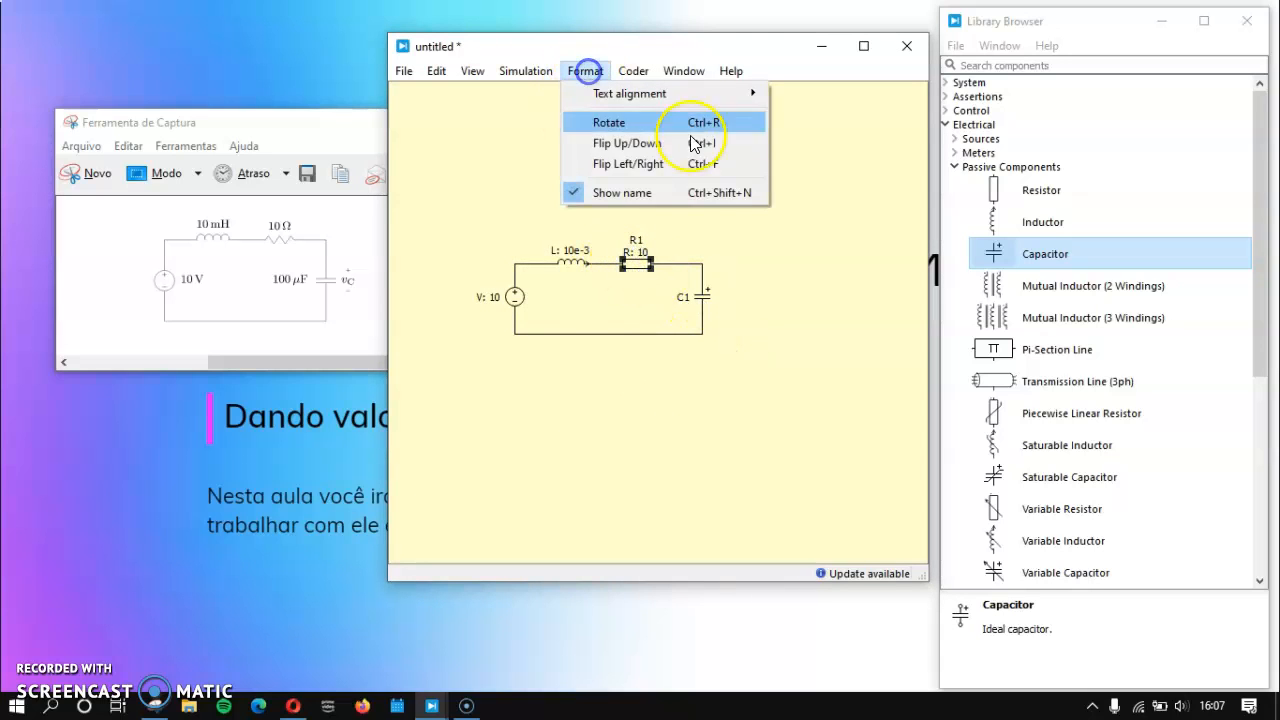
pyautogui.click(670, 193)
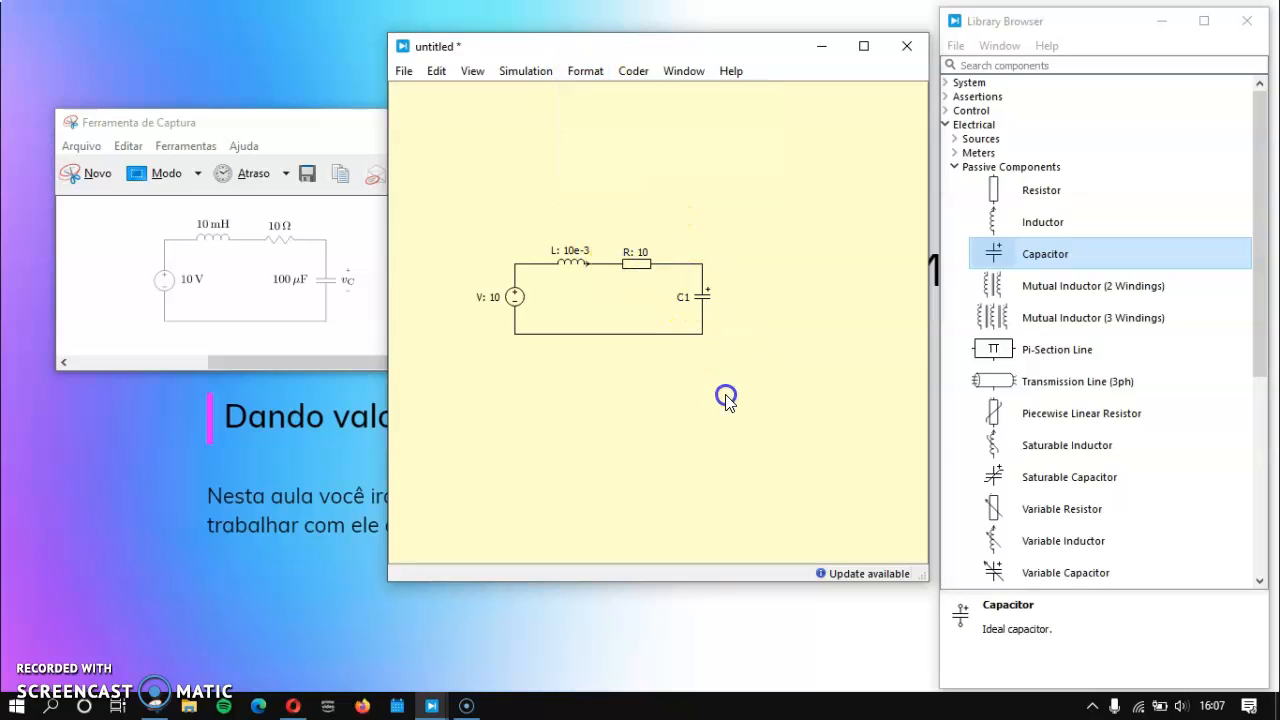
# Step: Display capacitor C1's capacitance of 100e-6 in the schematic and hide the capacitor's name
pyautogui.doubleClick(698, 294)
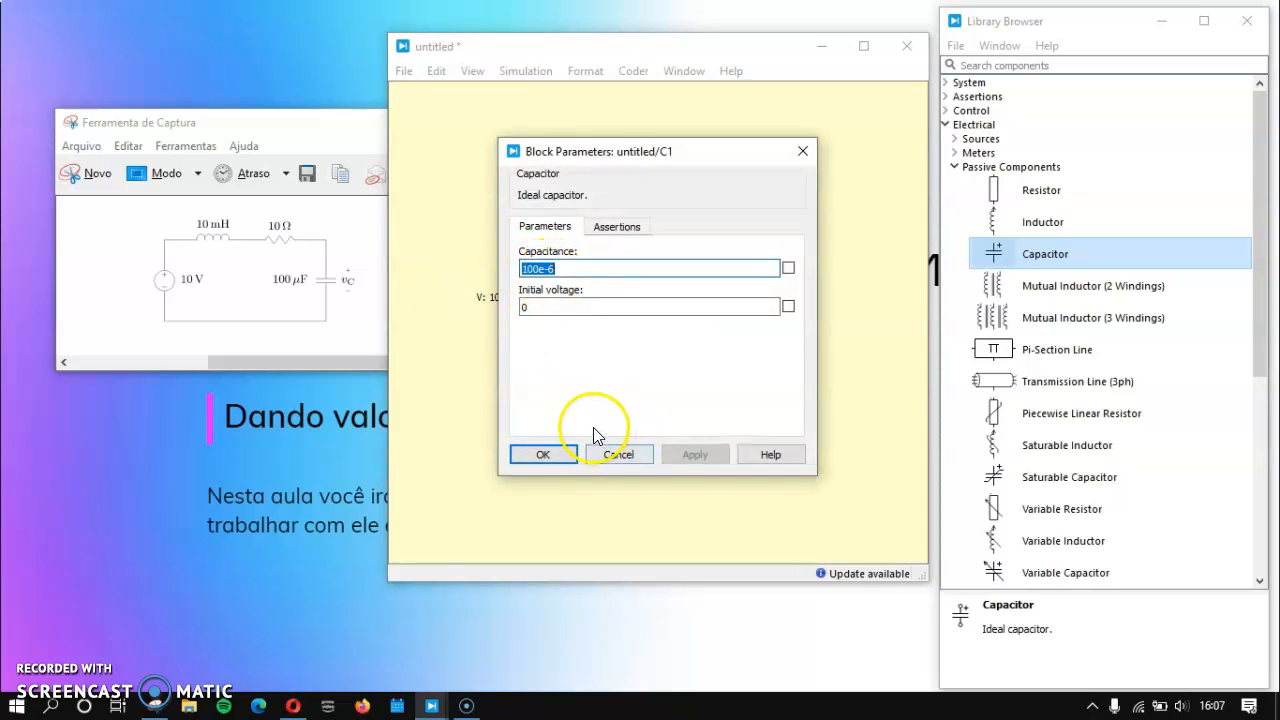
pyautogui.click(789, 269)
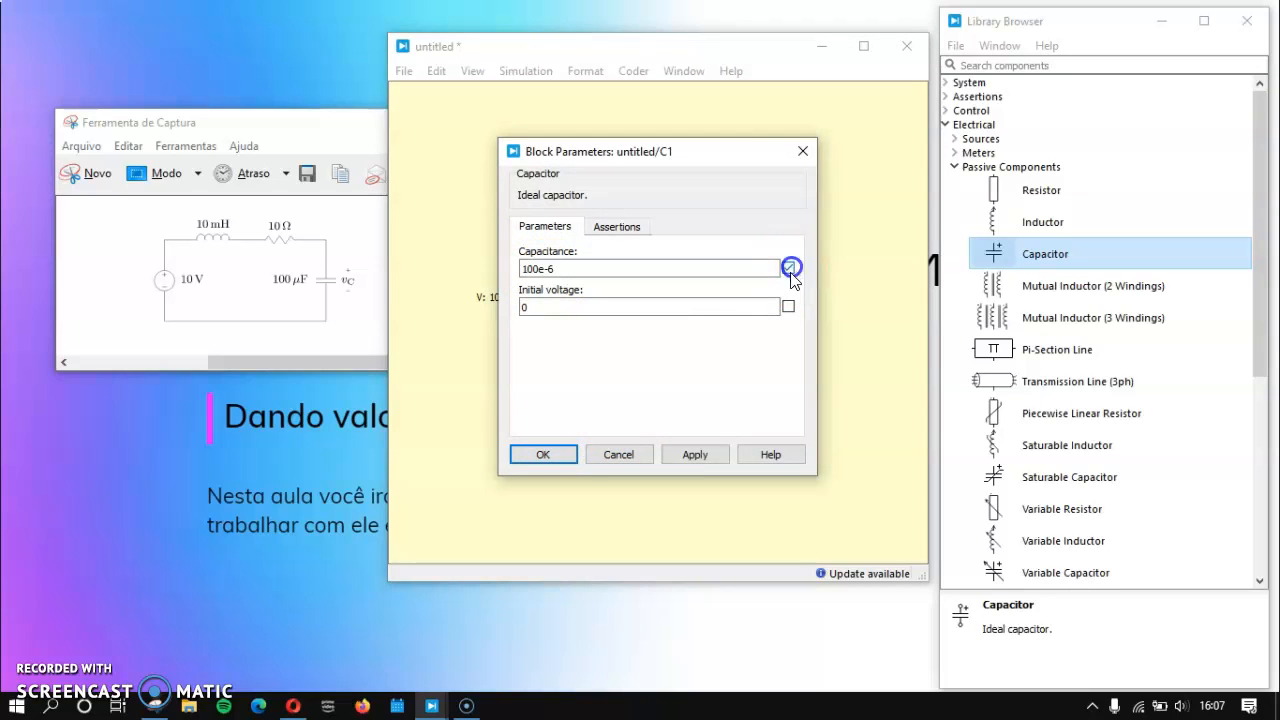
pyautogui.click(558, 452)
pyautogui.click(702, 298)
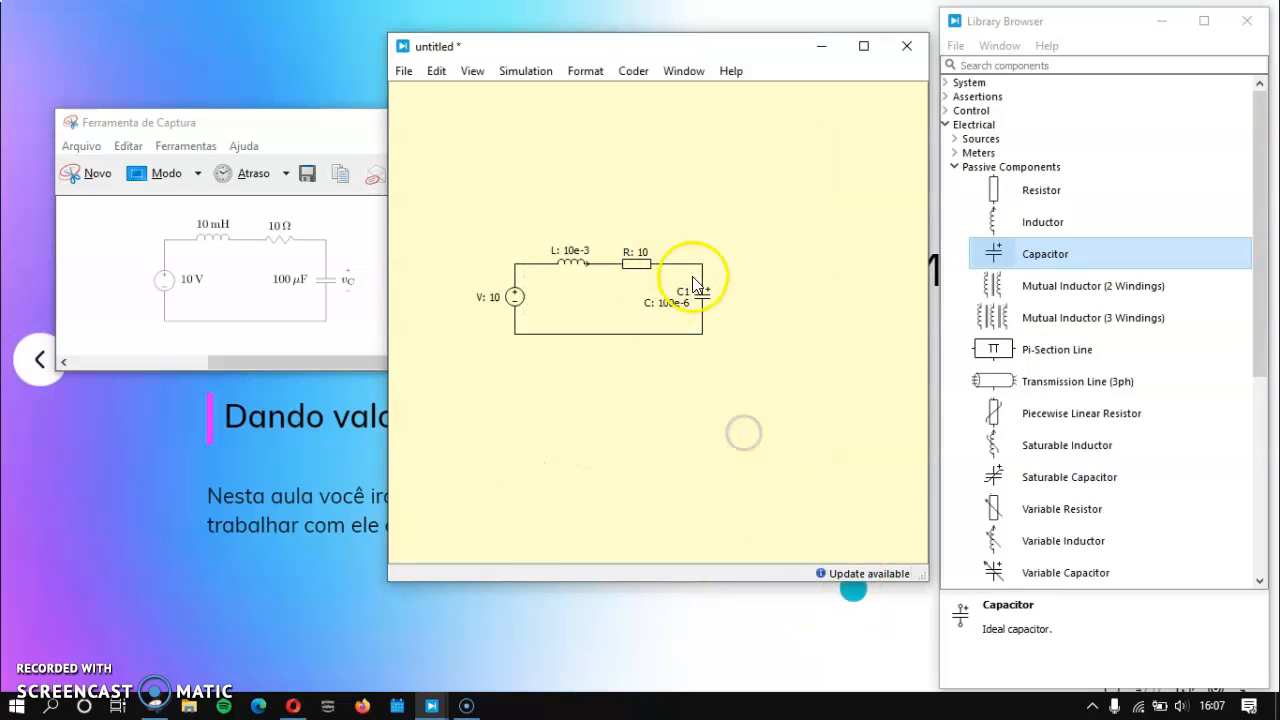
pyautogui.click(585, 71)
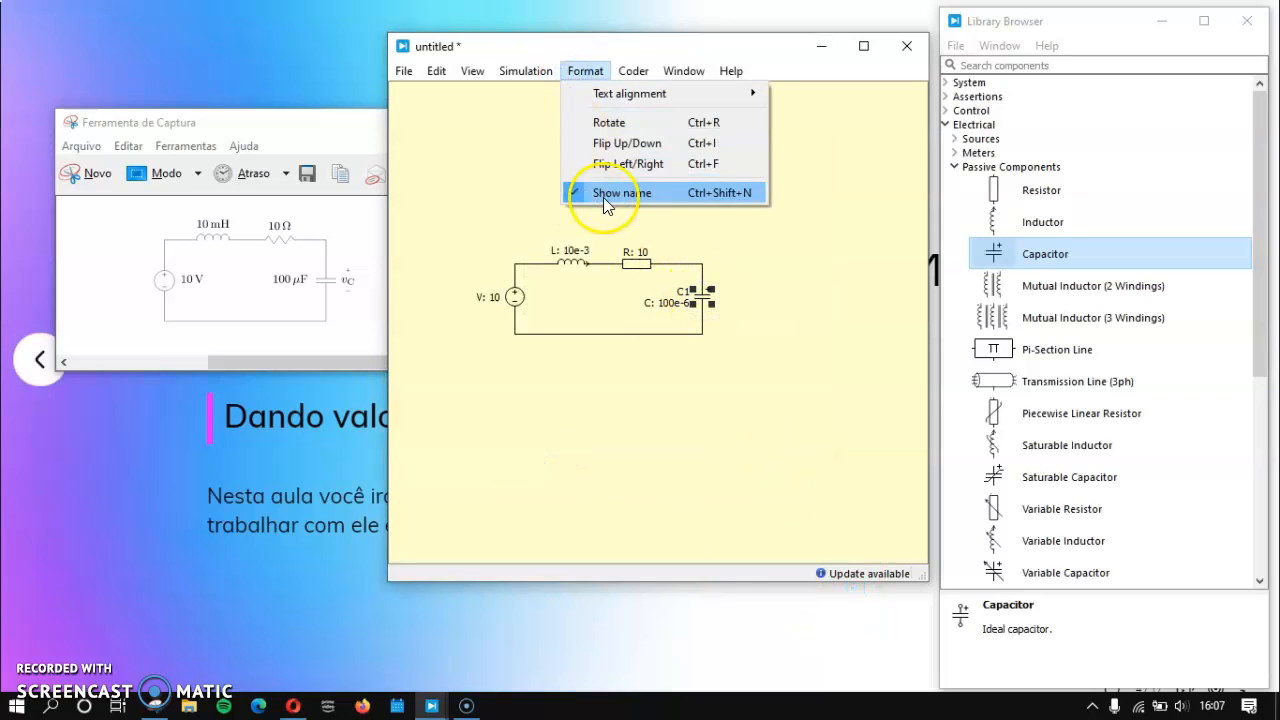
pyautogui.click(603, 197)
pyautogui.click(679, 421)
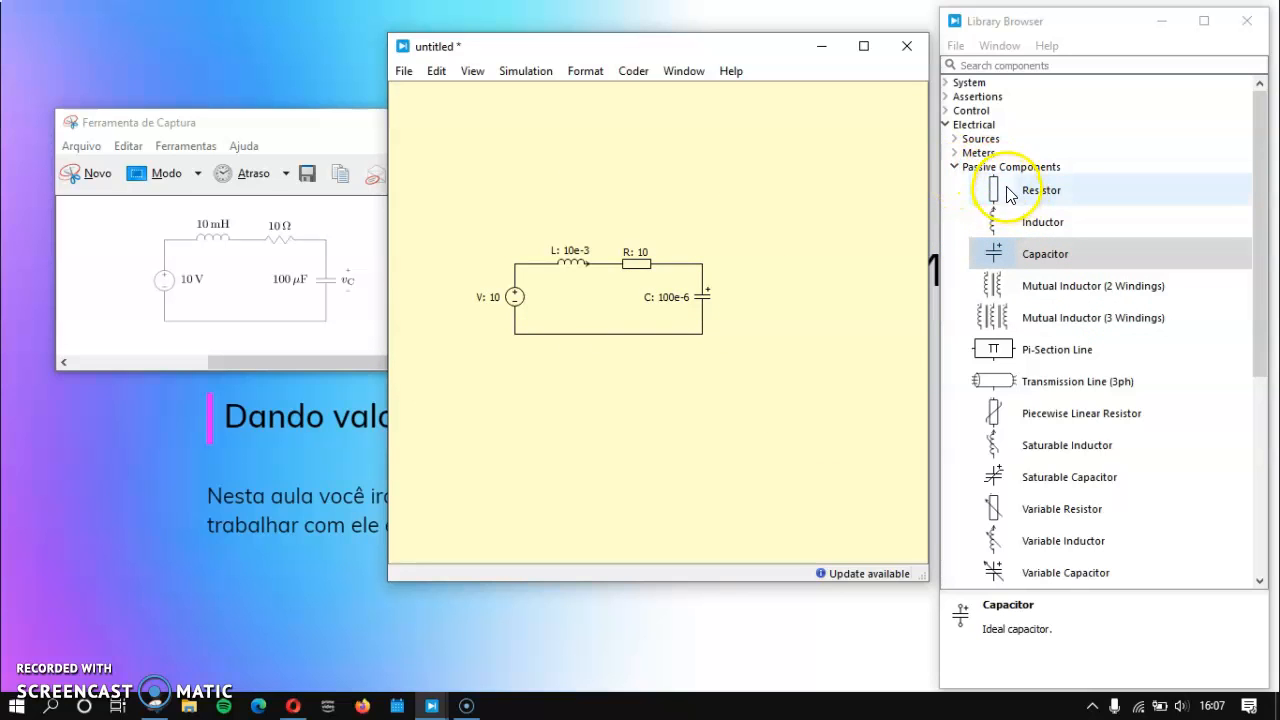
# Step: Add a Voltmeter on the outer side of the capacitor, wired in parallel with it and shifted slightly outward
pyautogui.click(956, 167)
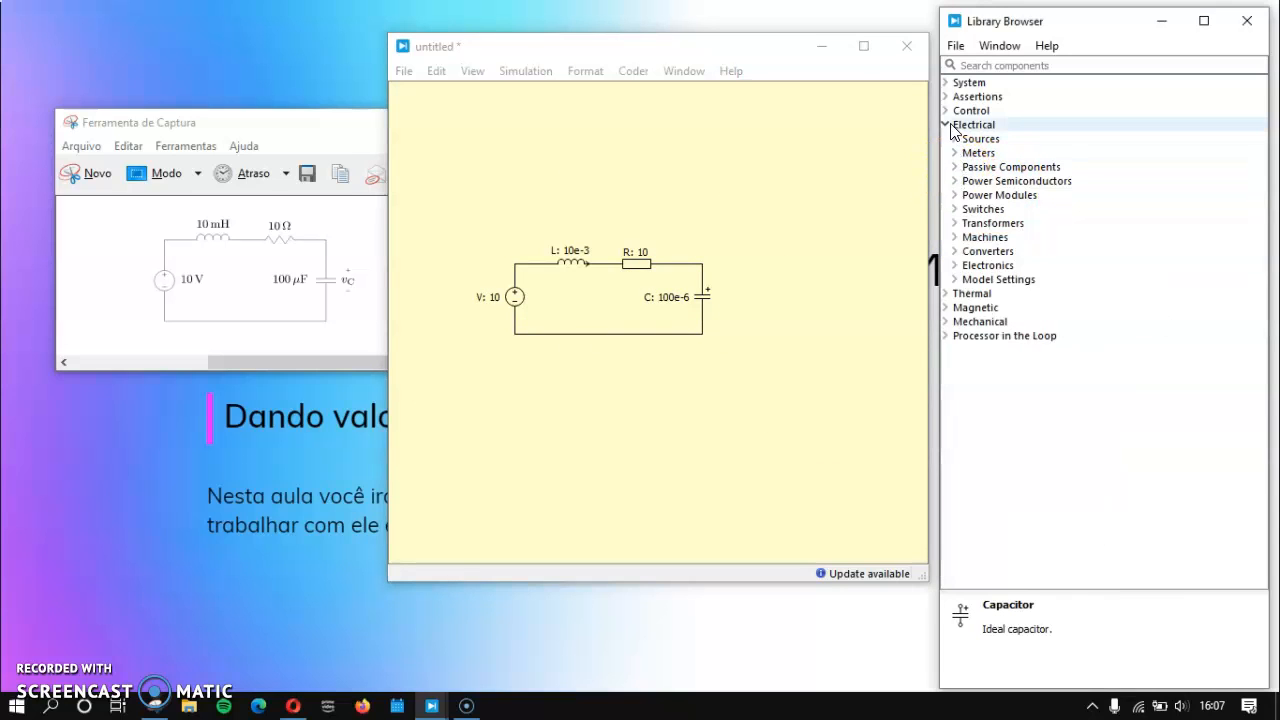
pyautogui.click(985, 128)
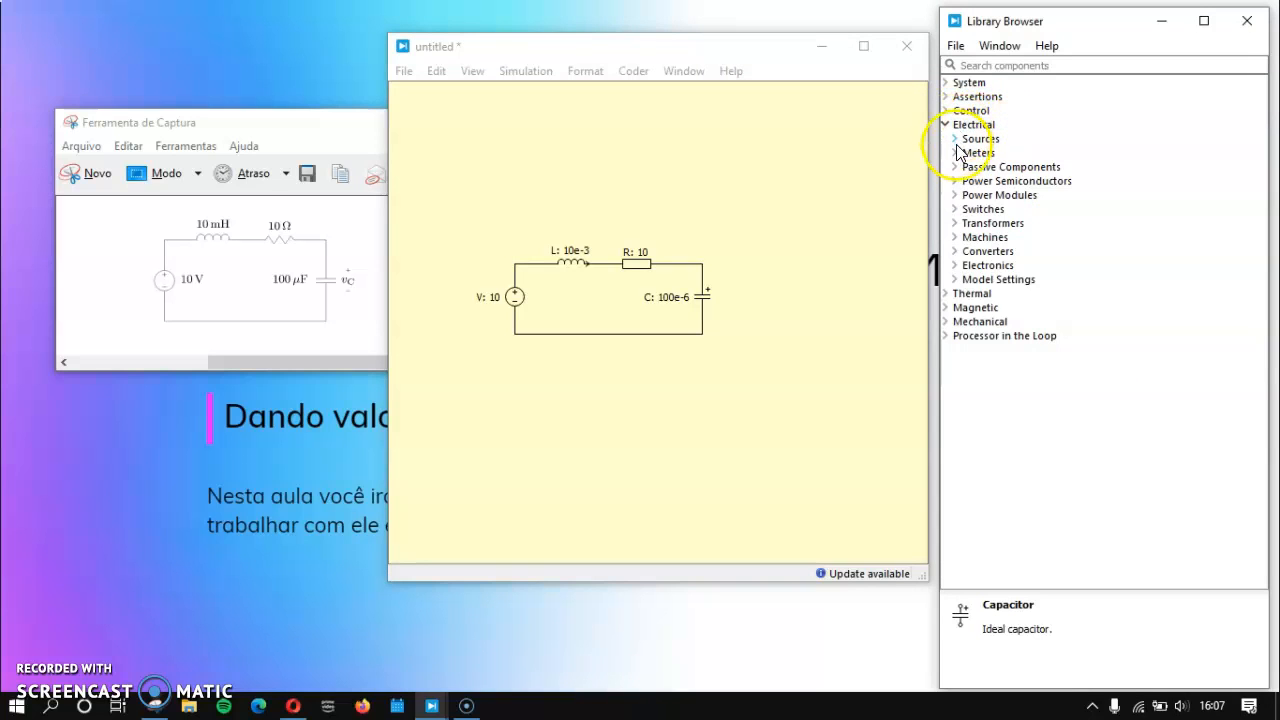
pyautogui.click(958, 153)
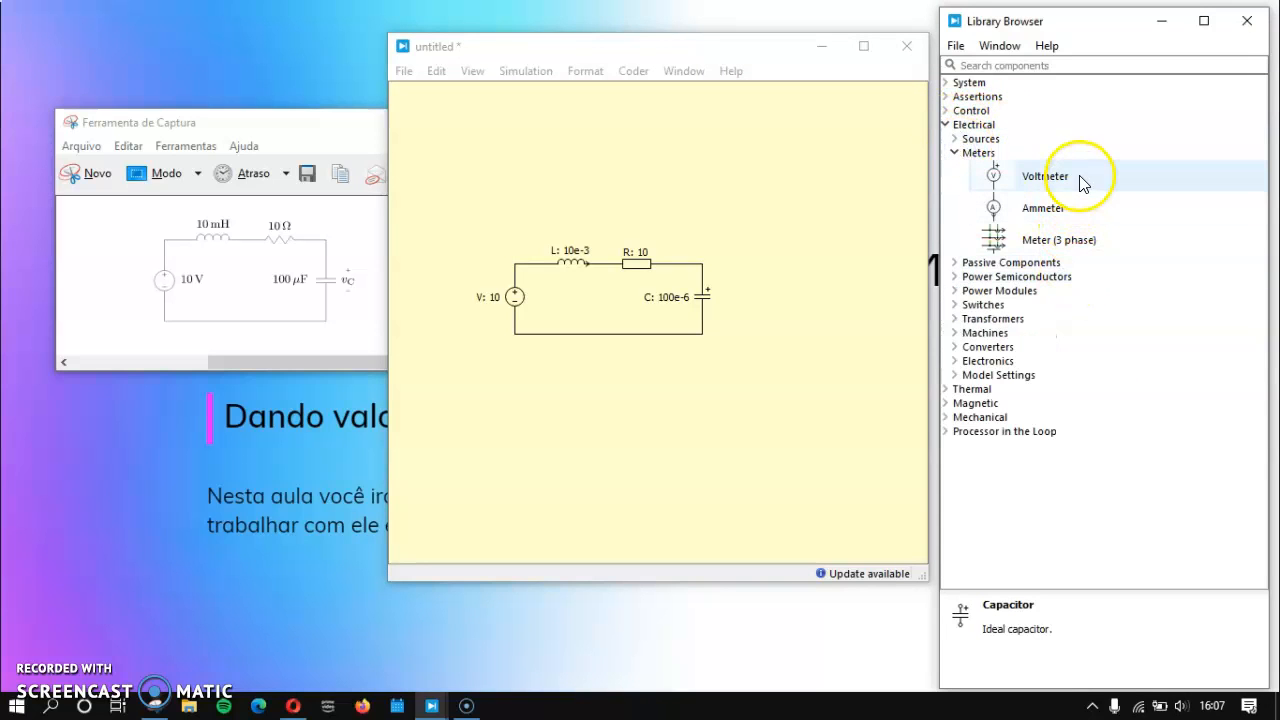
pyautogui.moveTo(1045, 182); pyautogui.dragTo(820, 262)
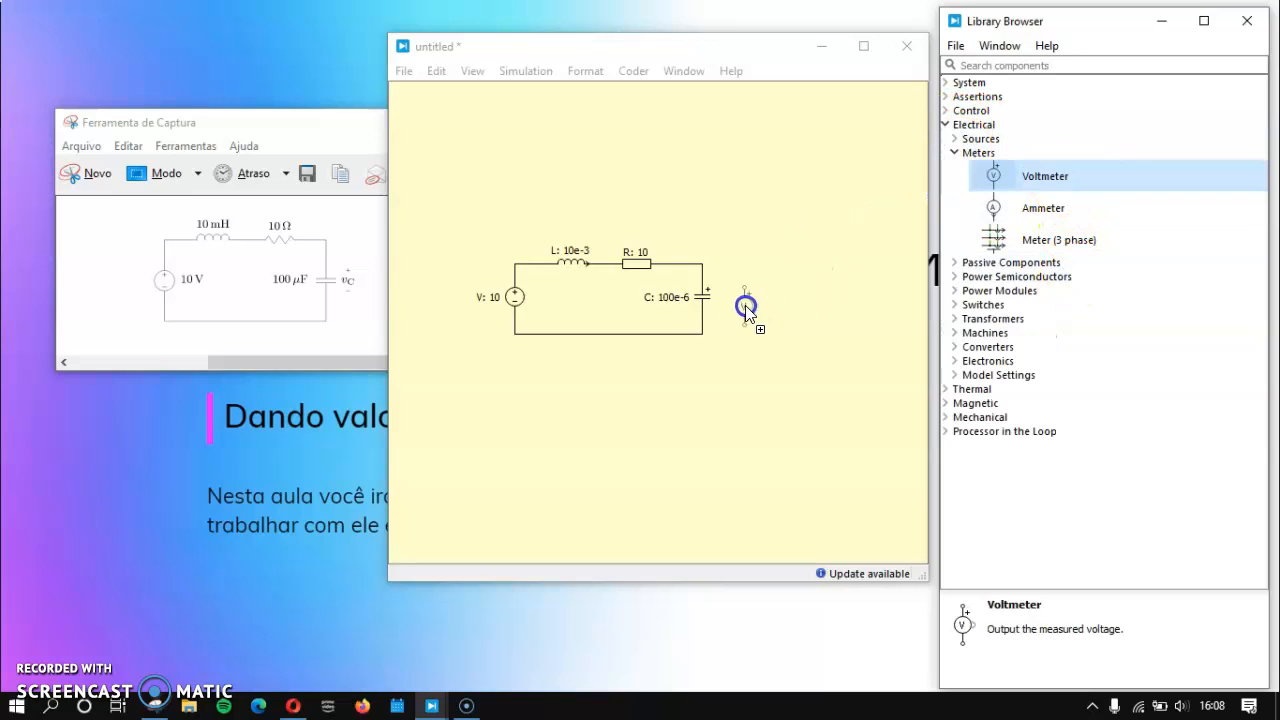
pyautogui.moveTo(755, 297); pyautogui.dragTo(755, 297)
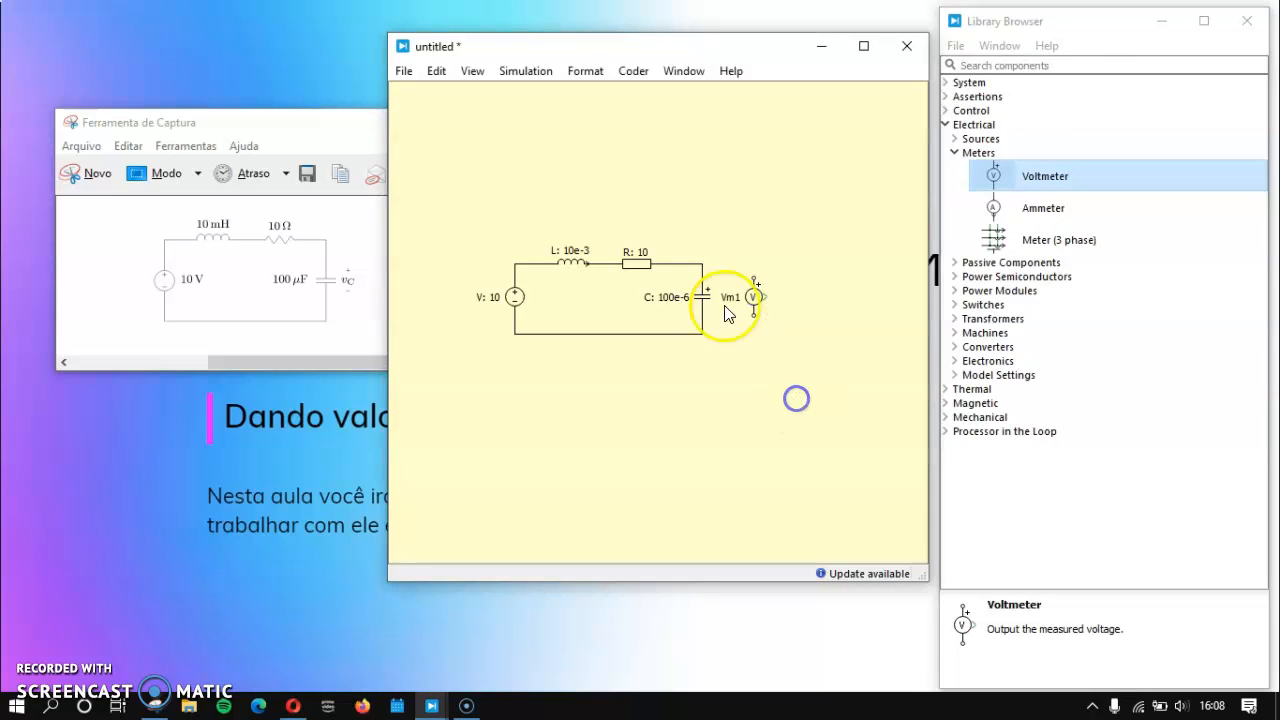
pyautogui.moveTo(702, 267); pyautogui.dragTo(702, 268)
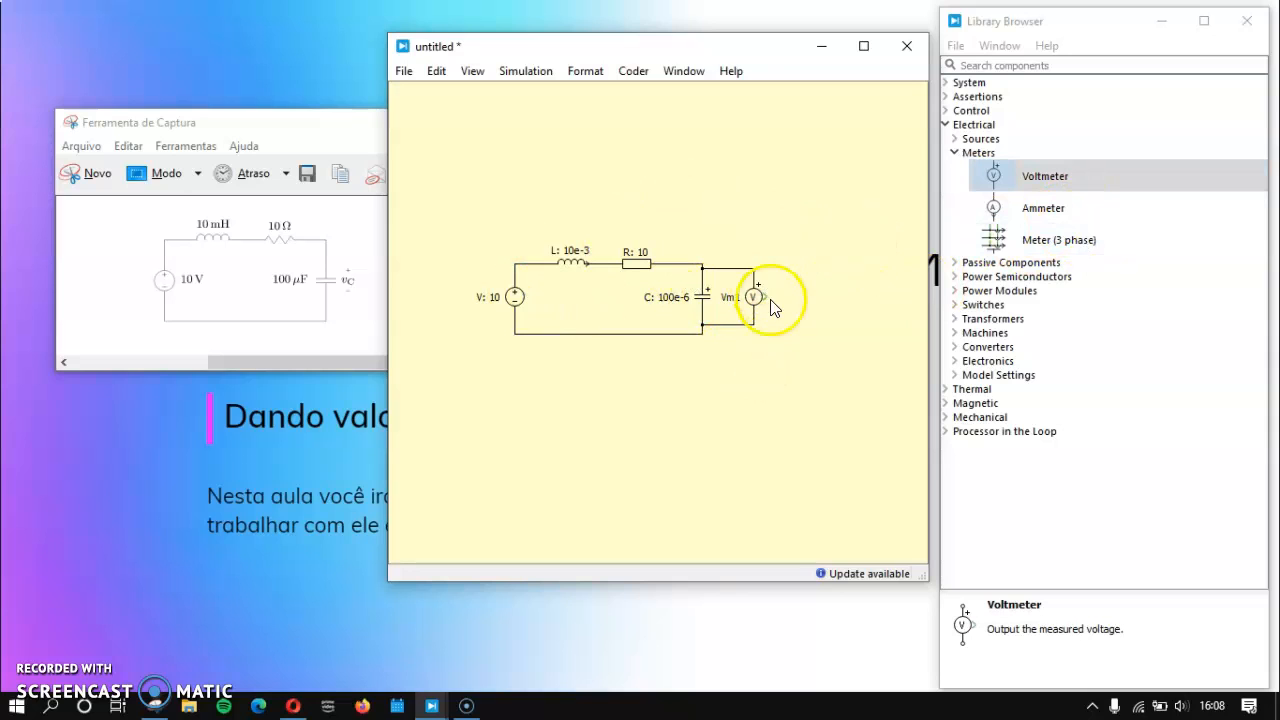
pyautogui.moveTo(753, 297); pyautogui.dragTo(763, 297)
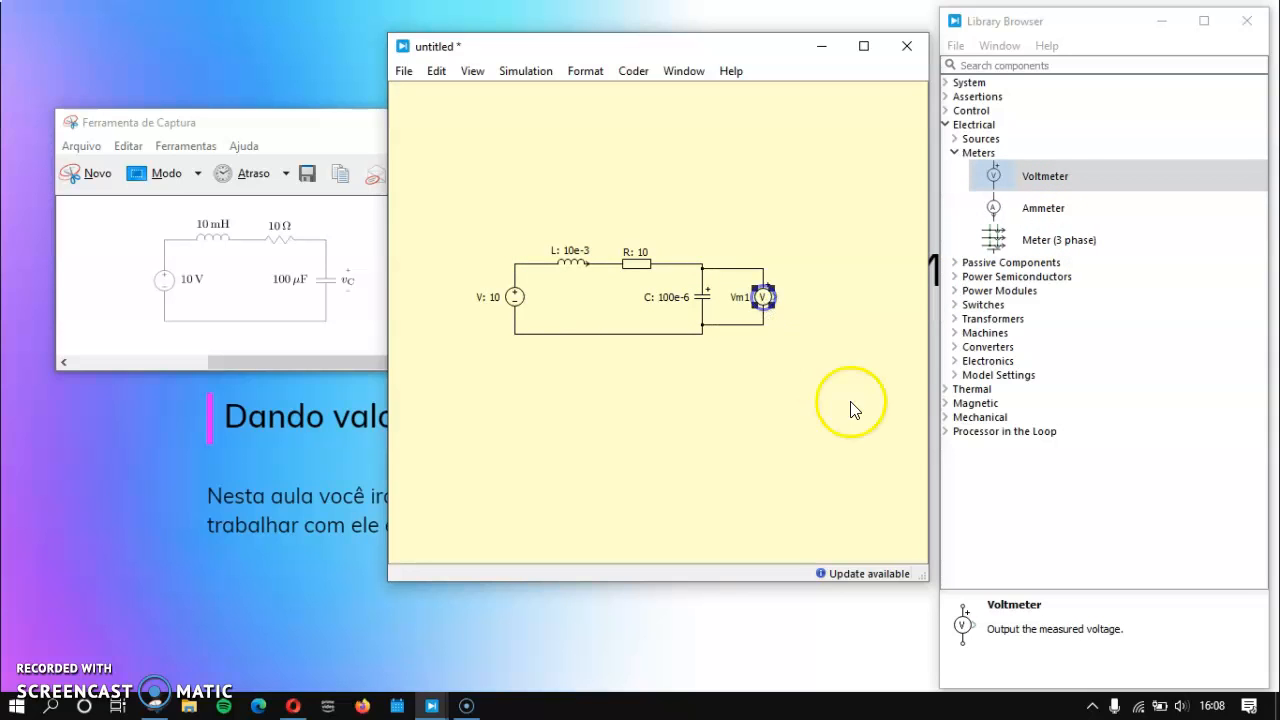
# Step: Add a Display and a Scope on the outer side of the voltmeter, and wire the voltmeter's output to both
pyautogui.click(957, 154)
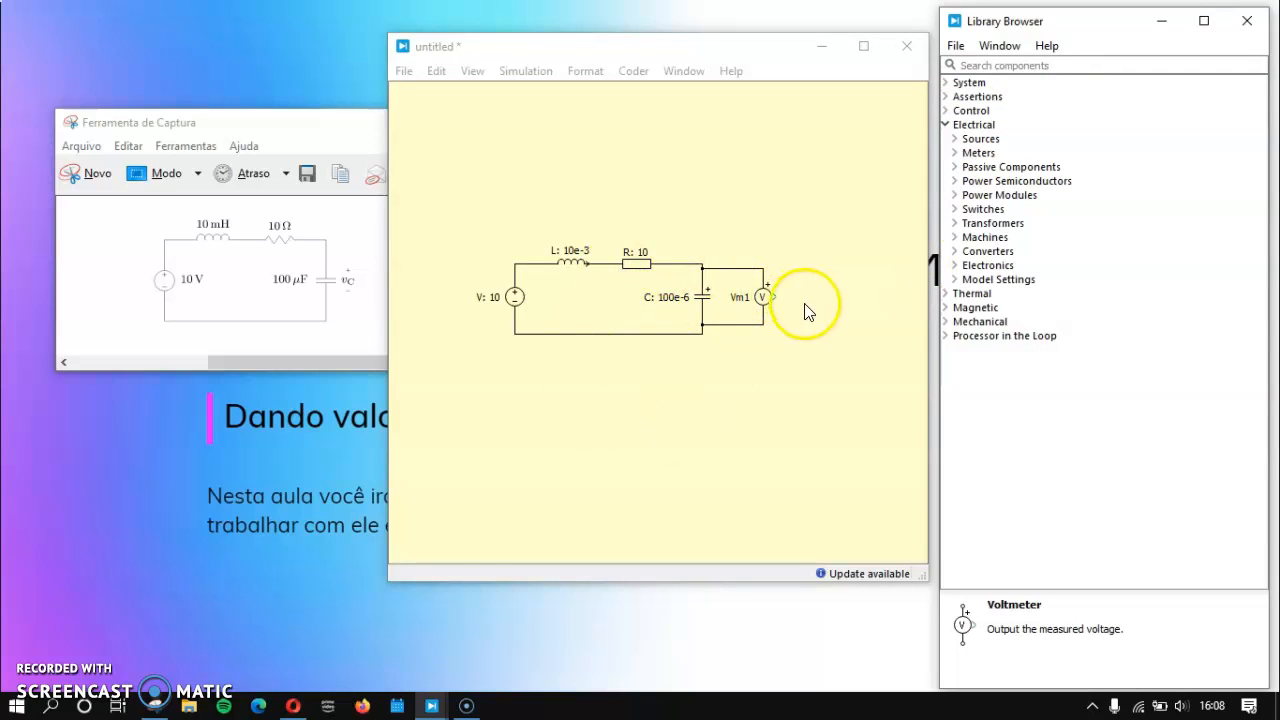
pyautogui.click(945, 124)
pyautogui.click(945, 82)
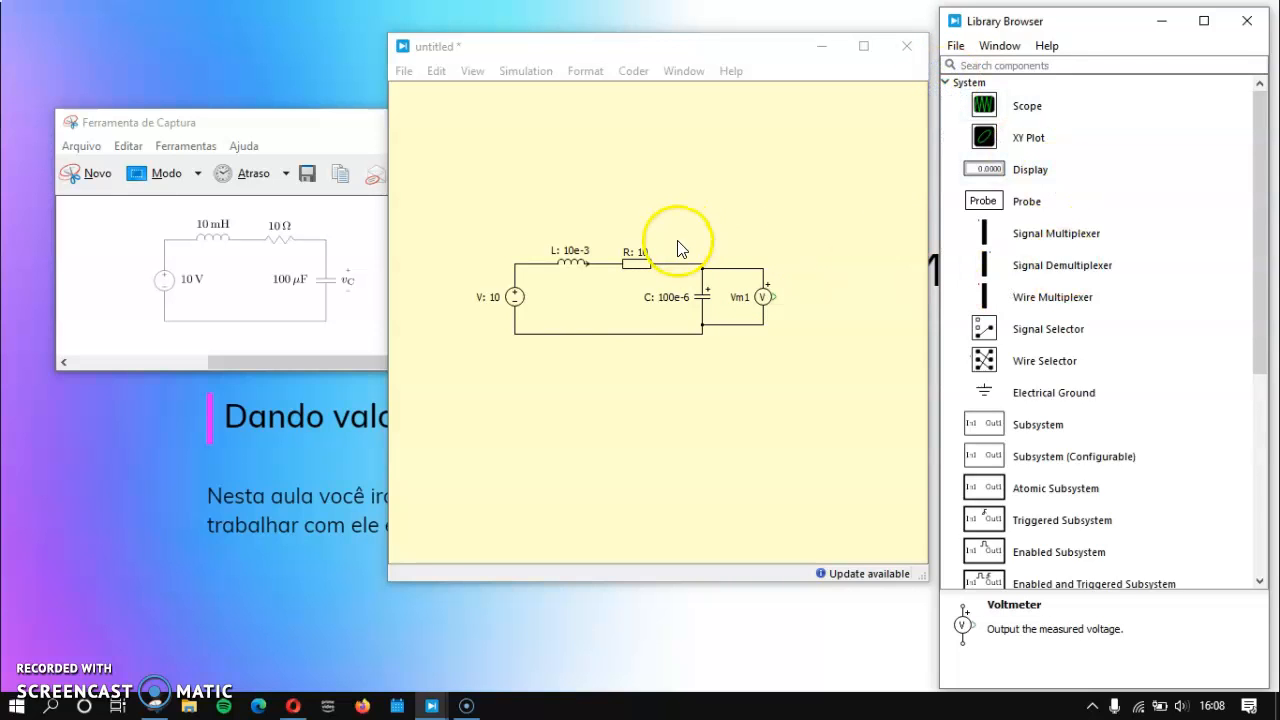
pyautogui.click(1033, 172)
pyautogui.moveTo(1033, 172); pyautogui.dragTo(851, 377)
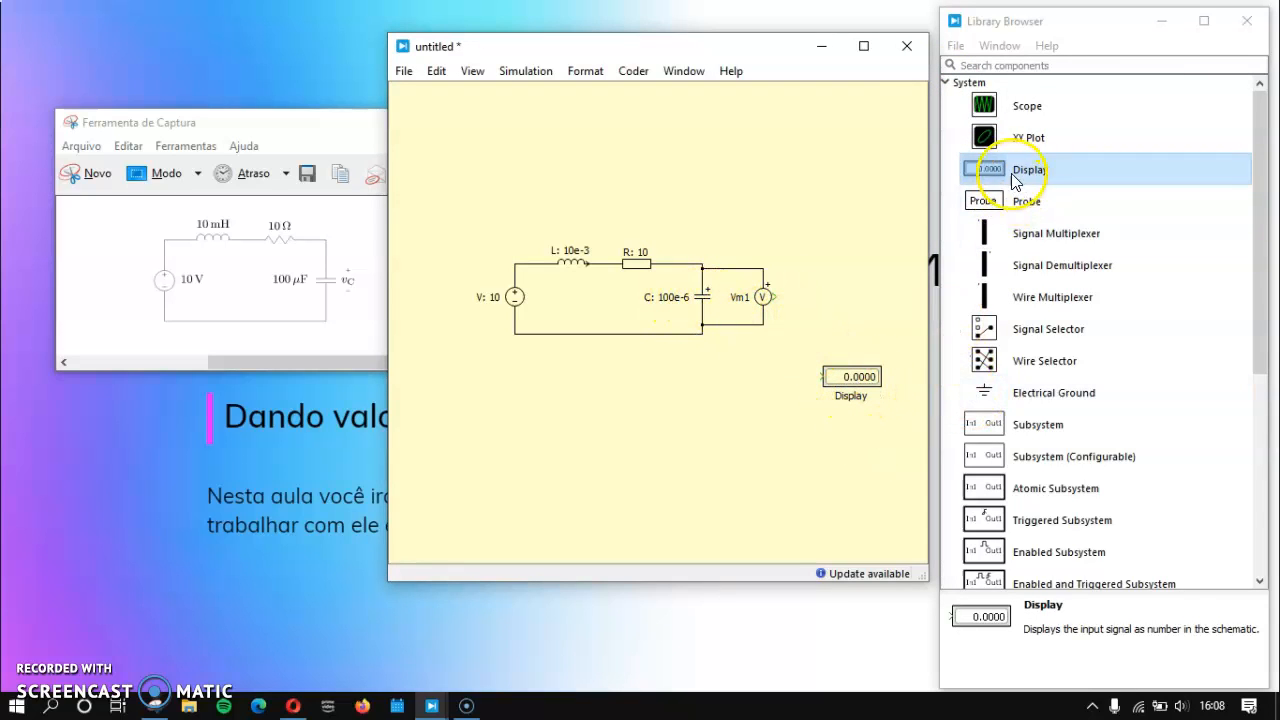
pyautogui.moveTo(1030, 106); pyautogui.dragTo(918, 124)
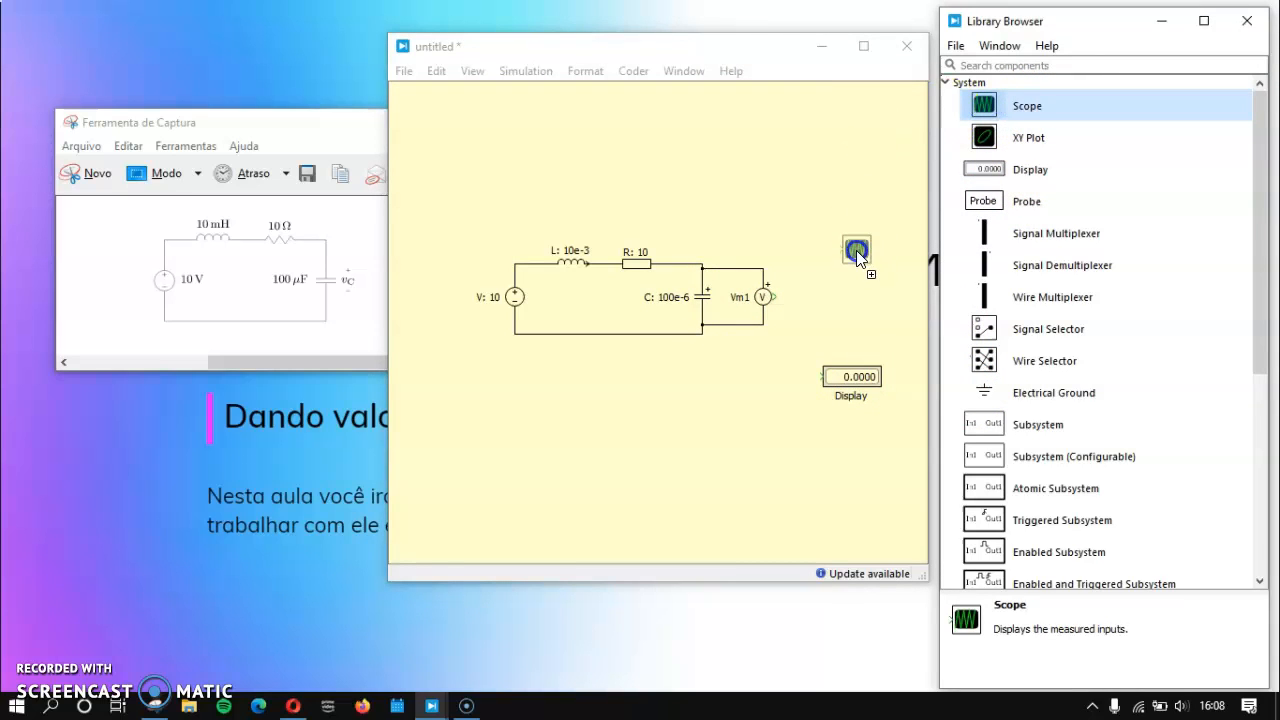
pyautogui.moveTo(853, 256); pyautogui.dragTo(856, 252)
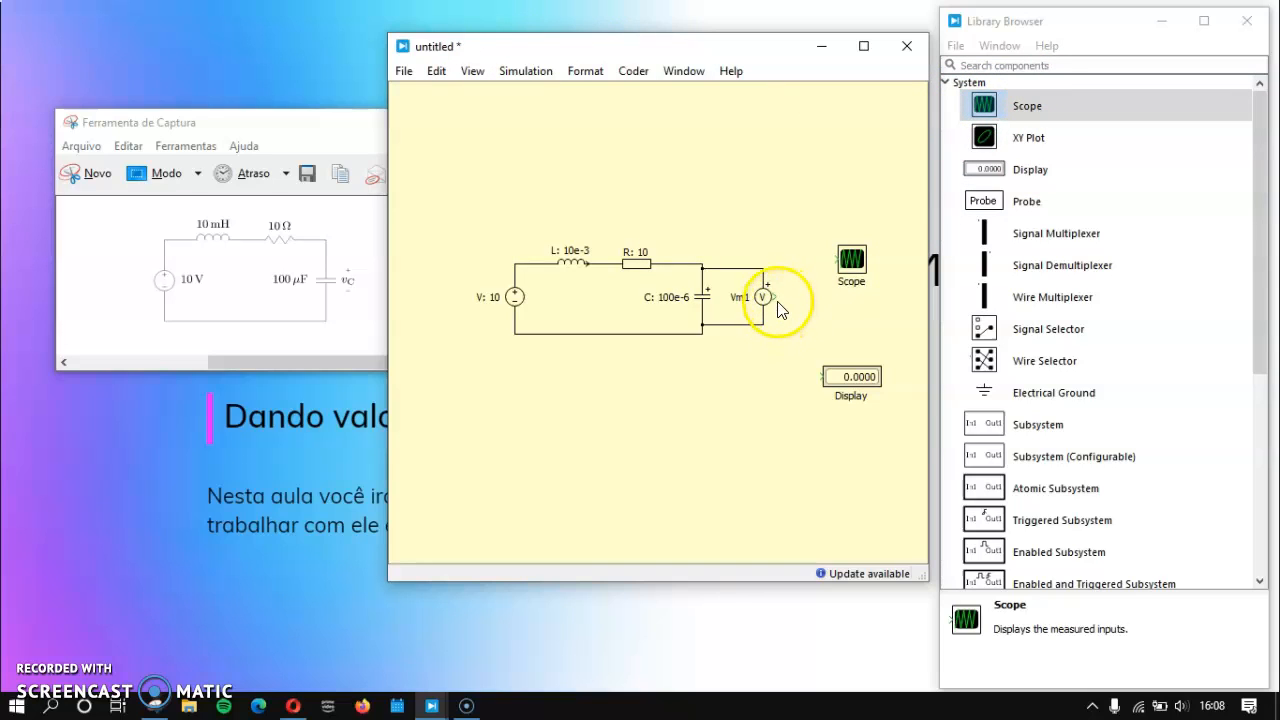
pyautogui.moveTo(839, 259); pyautogui.dragTo(840, 260)
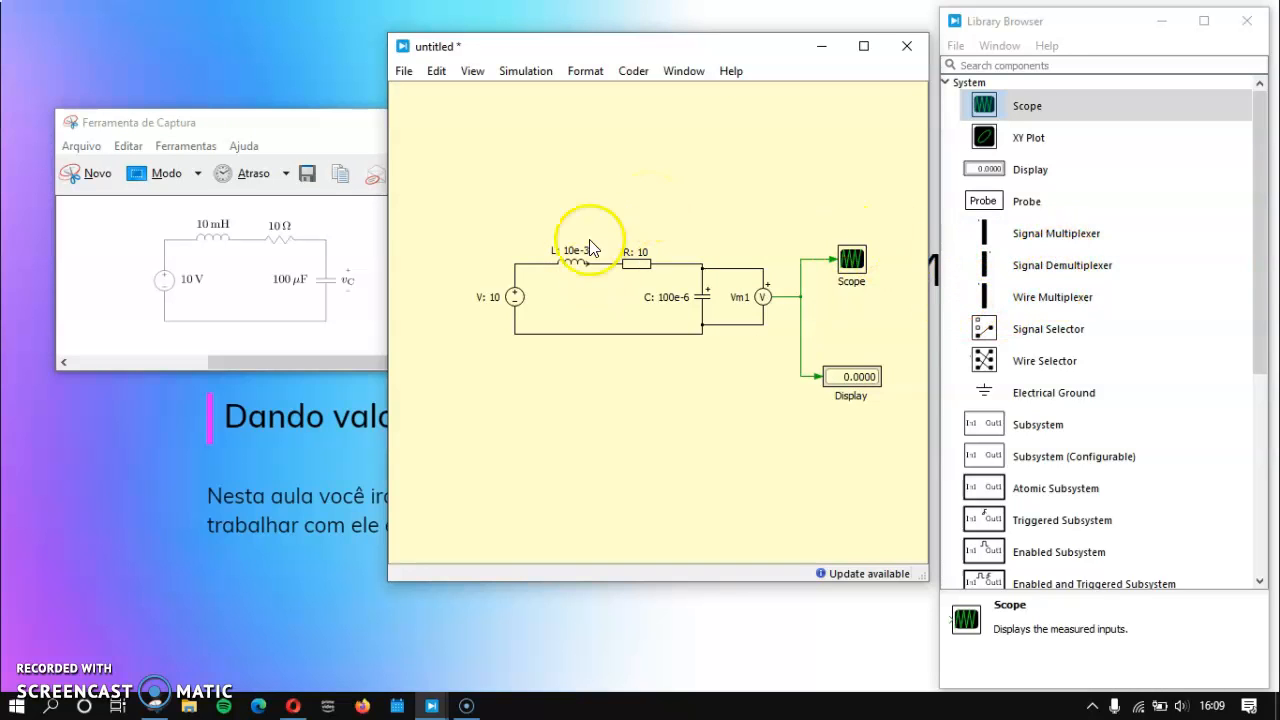
# Step: Add a Signal Demultiplexer block below the circuit, near the Display
pyautogui.click(1177, 263)
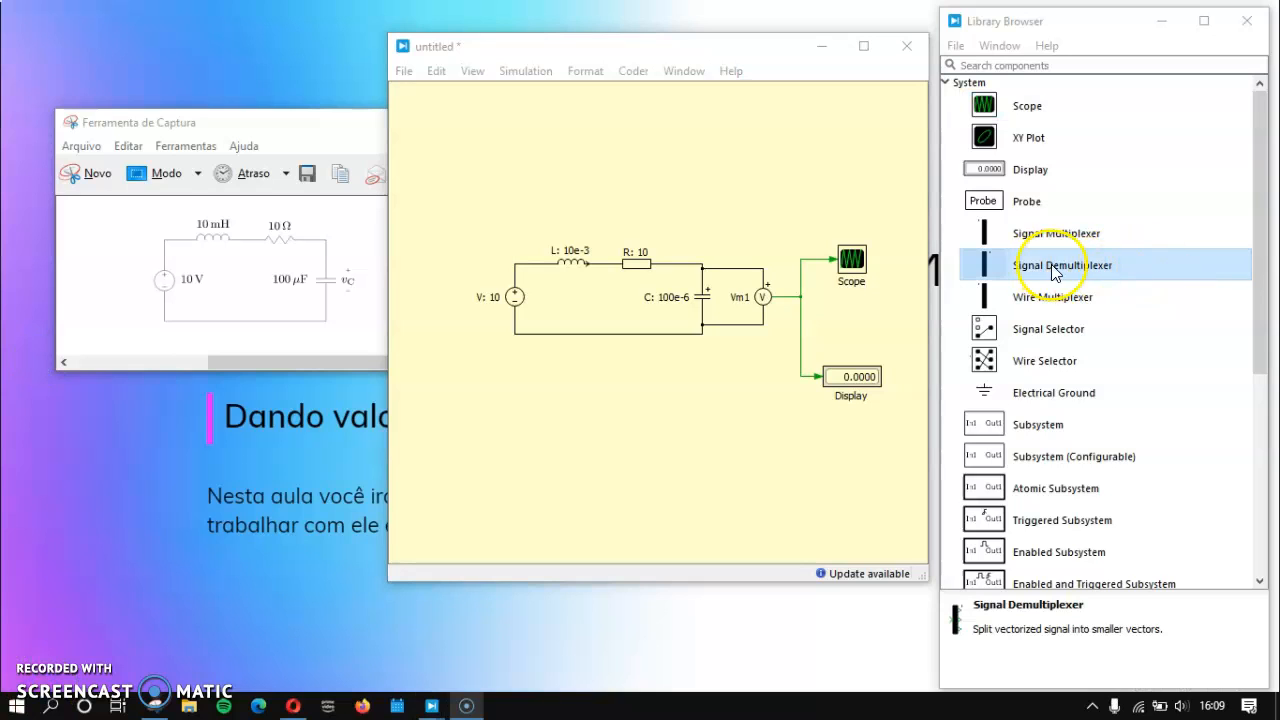
pyautogui.moveTo(1107, 268); pyautogui.dragTo(757, 434)
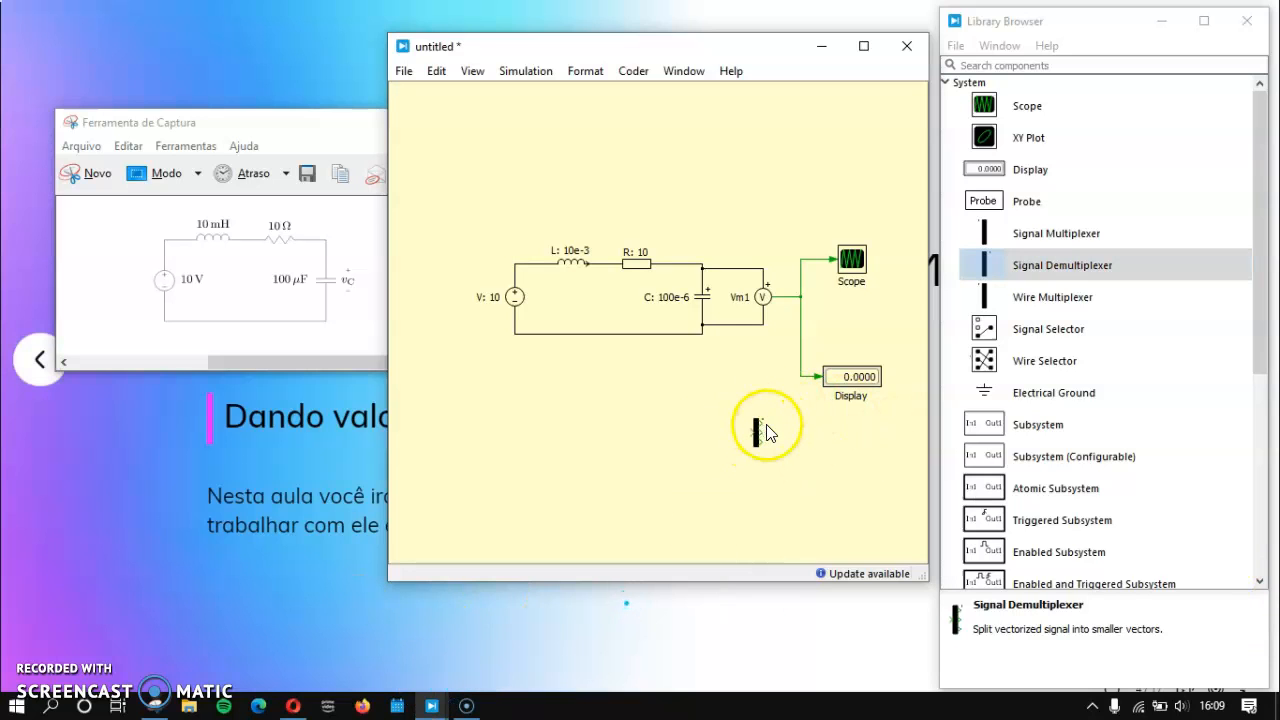
# Step: Set the Signal Demultiplexer's number of outputs to 2
pyautogui.doubleClick(757, 437)
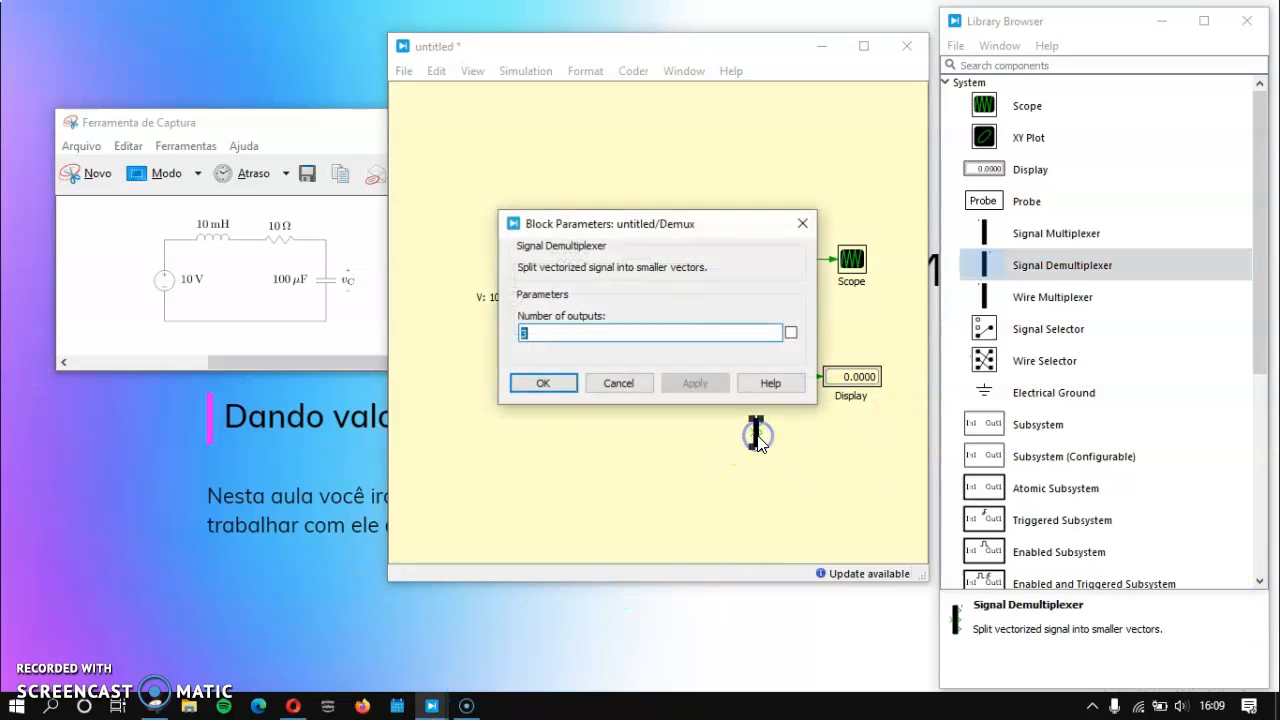
pyautogui.doubleClick(535, 334)
pyautogui.press('BackSpace')
pyautogui.write('3')
pyautogui.click(560, 383)
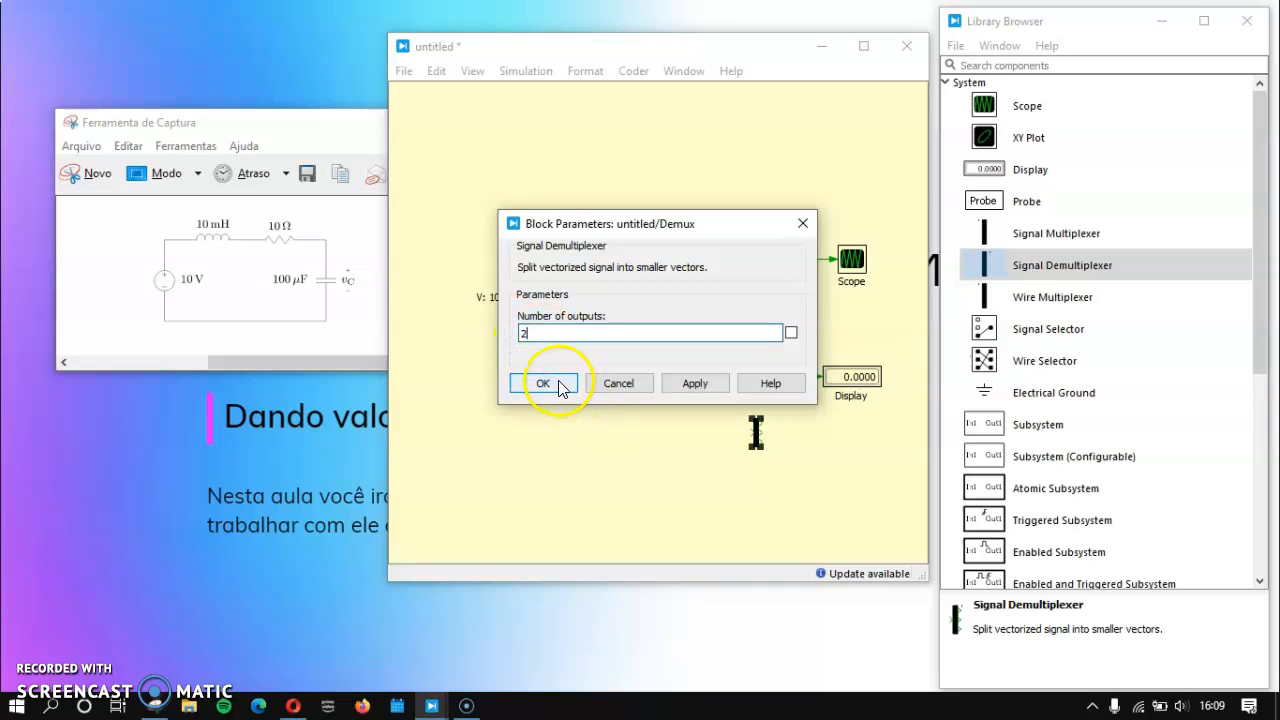
# Step: Delete the existing signal wiring to the Scope and Display, and connect the Signal Demultiplexer's input to the voltmeter's output
pyautogui.click(835, 460)
pyautogui.moveTo(839, 316); pyautogui.dragTo(790, 294)
pyautogui.press('Delete')
pyautogui.moveTo(756, 432); pyautogui.dragTo(805, 305)
pyautogui.click(789, 397)
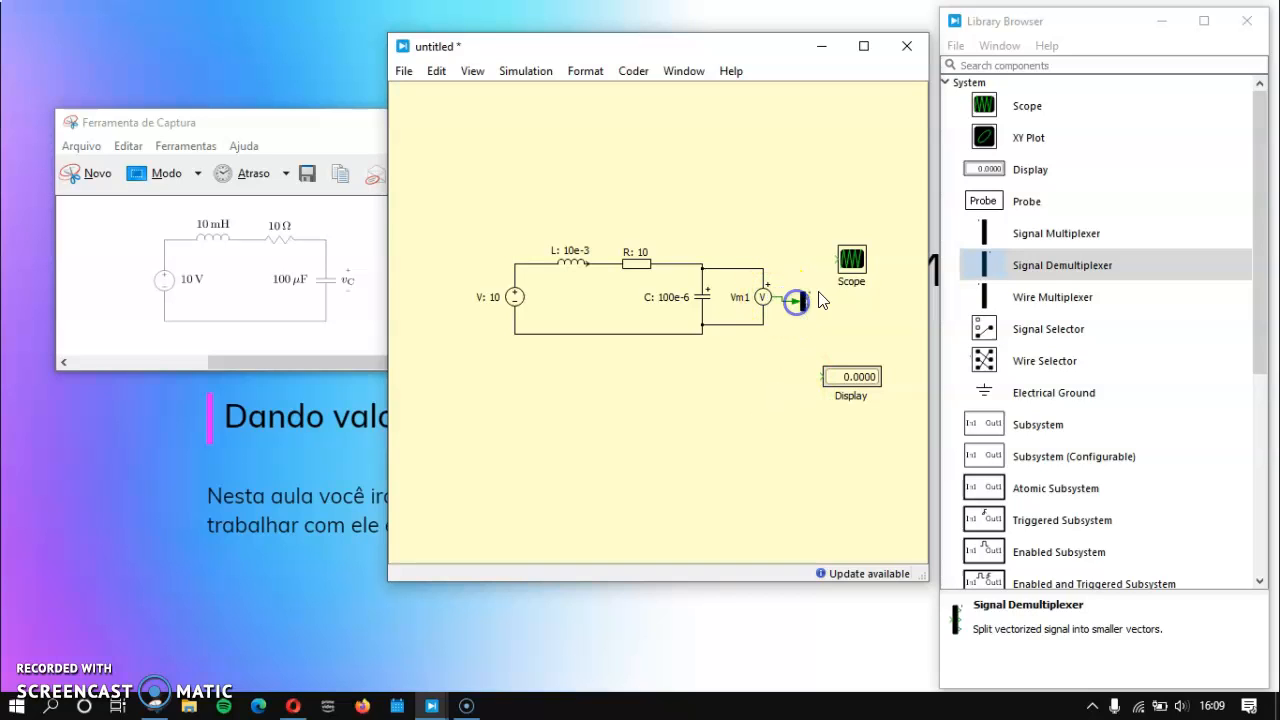
# Step: Wire the demultiplexer's upper output to the Scope and its lower output to the Display, shifting the Display slightly outward
pyautogui.moveTo(829, 258); pyautogui.dragTo(830, 259)
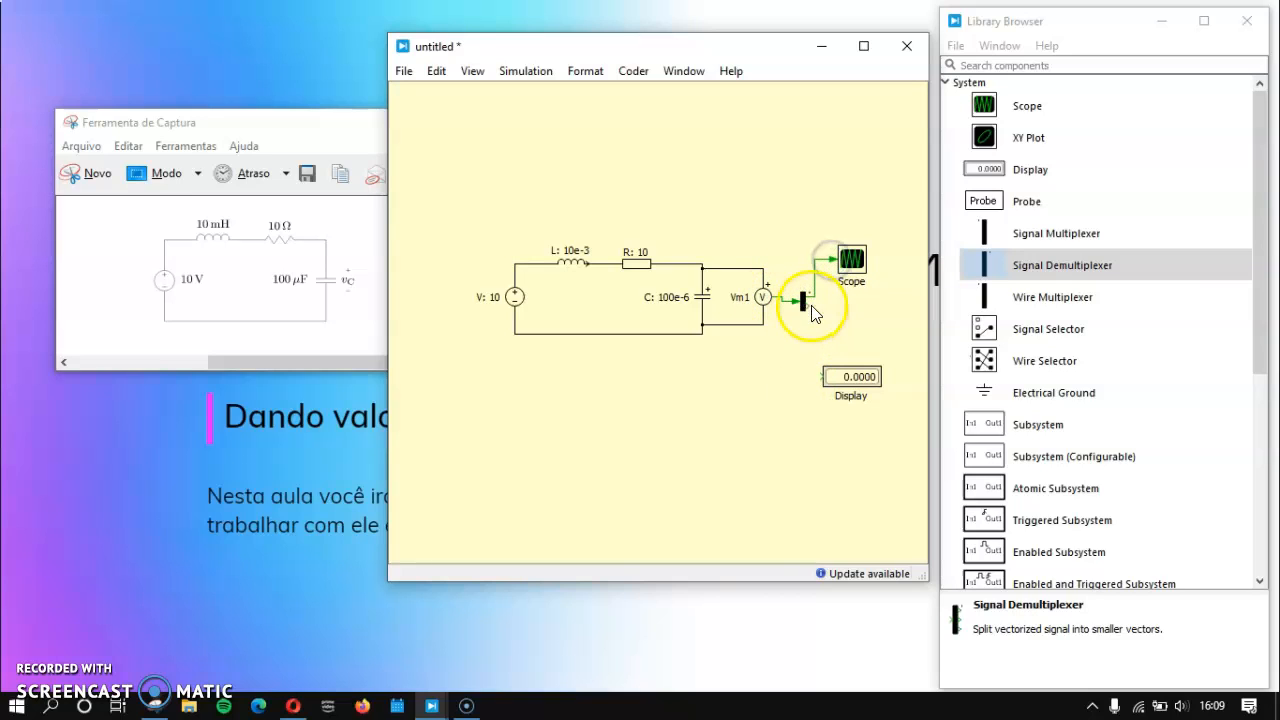
pyautogui.click(814, 471)
pyautogui.moveTo(820, 377)
pyautogui.mouseDown()
pyautogui.moveTo(854, 372)
pyautogui.moveTo(810, 355)
pyautogui.mouseUp()
pyautogui.click(761, 411)
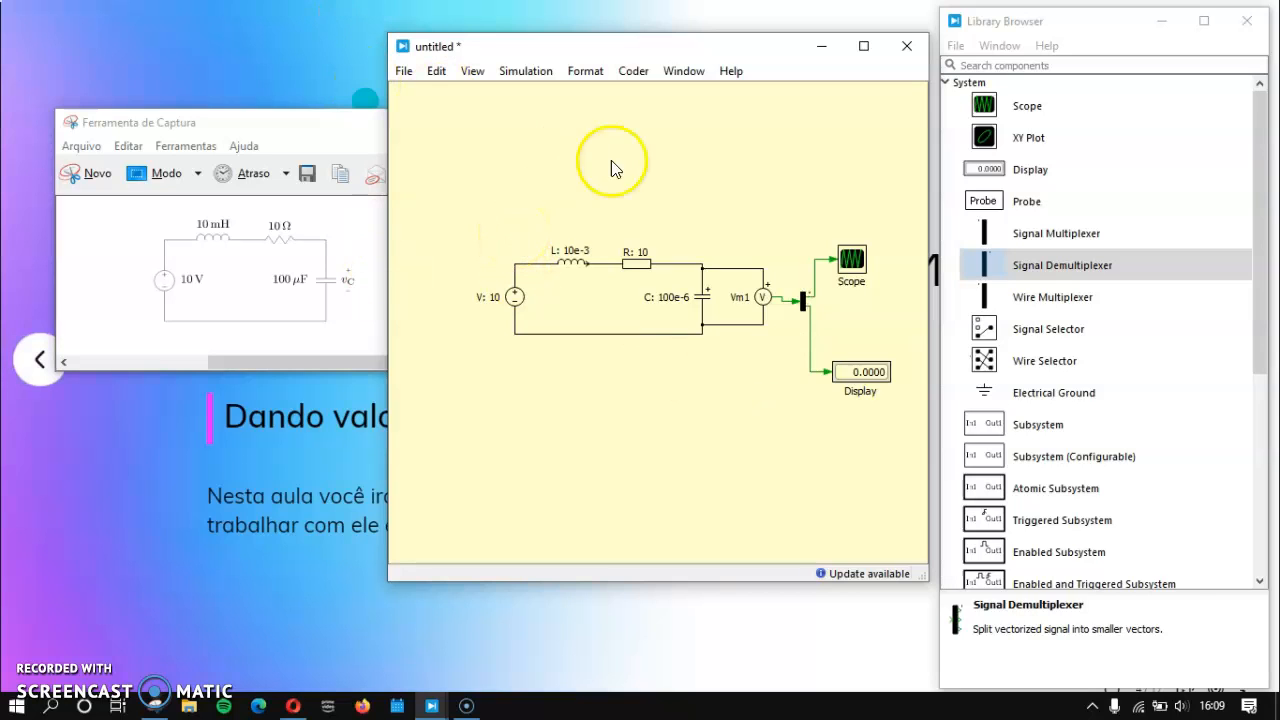
# Step: Set the simulation stop time to 0.1 in the simulation parameters
pyautogui.click(525, 71)
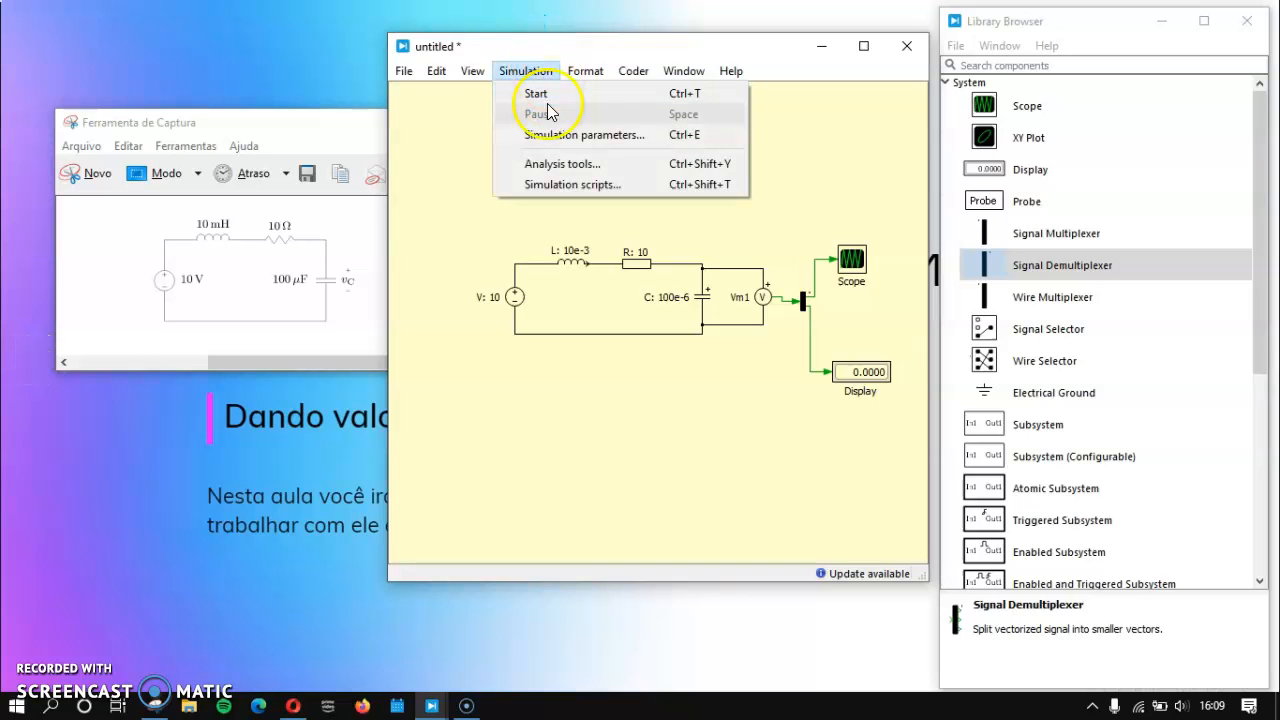
pyautogui.click(577, 136)
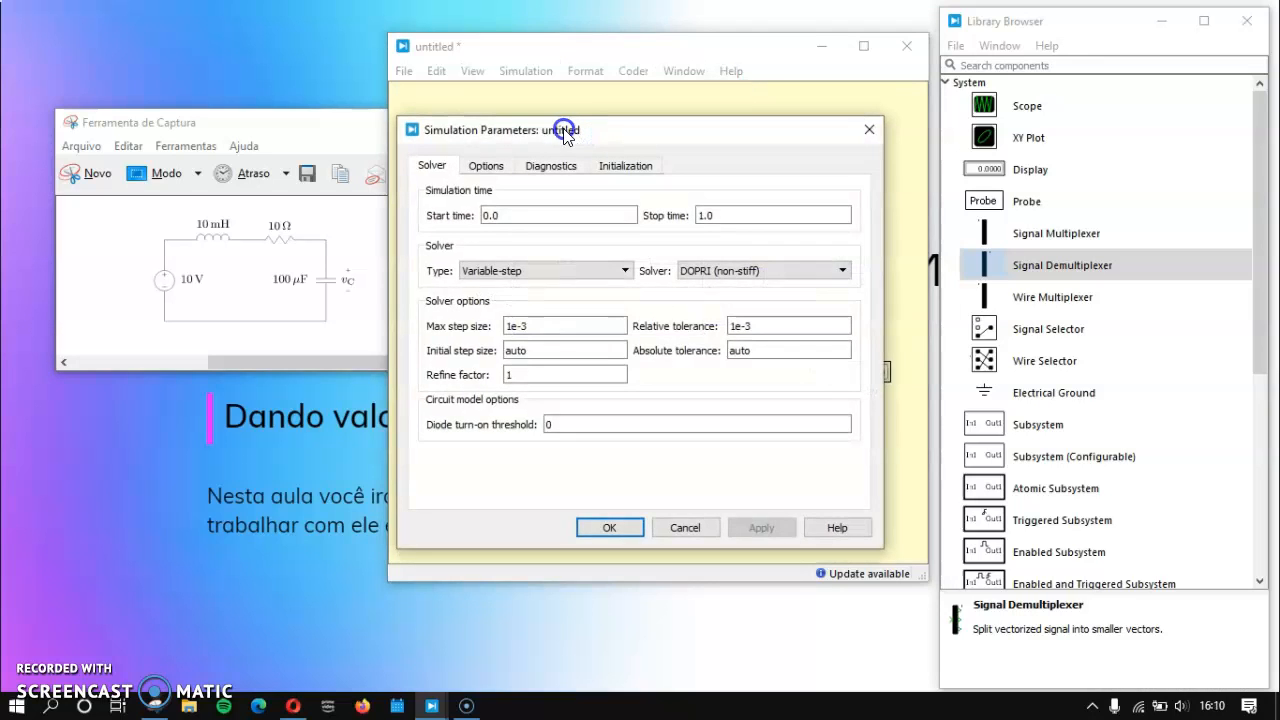
pyautogui.moveTo(565, 135); pyautogui.dragTo(541, 115)
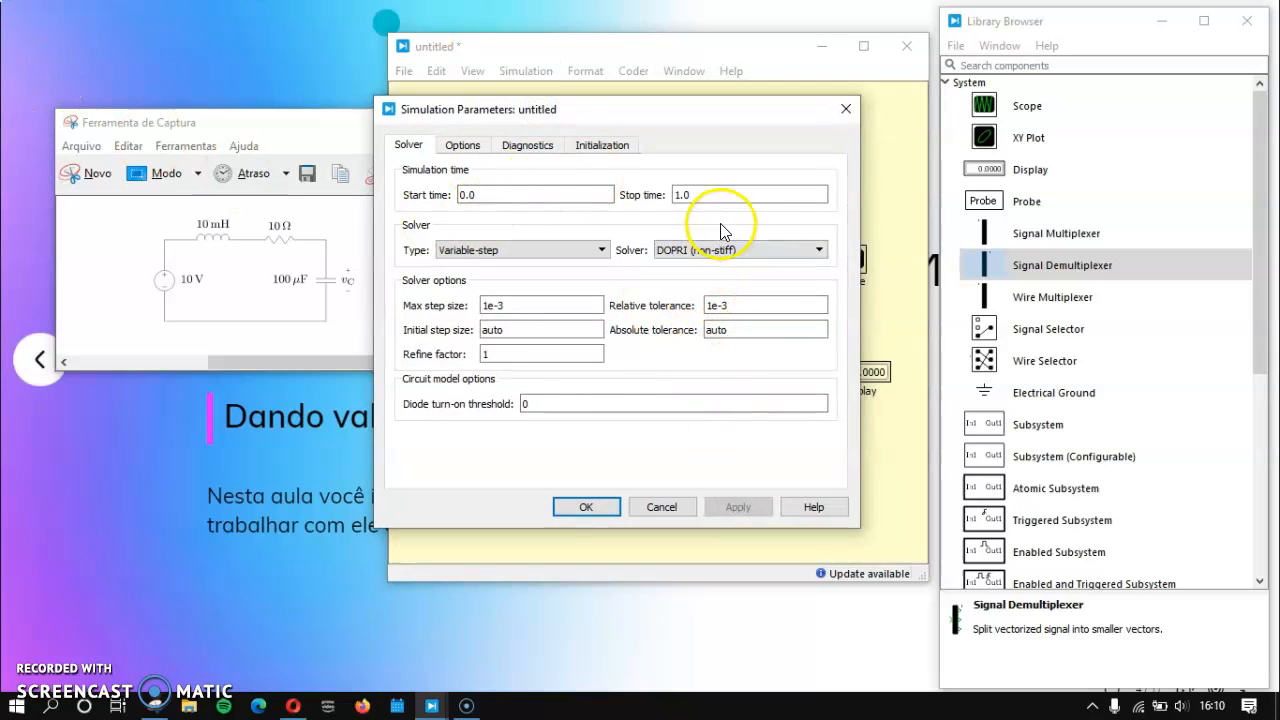
pyautogui.click(691, 196)
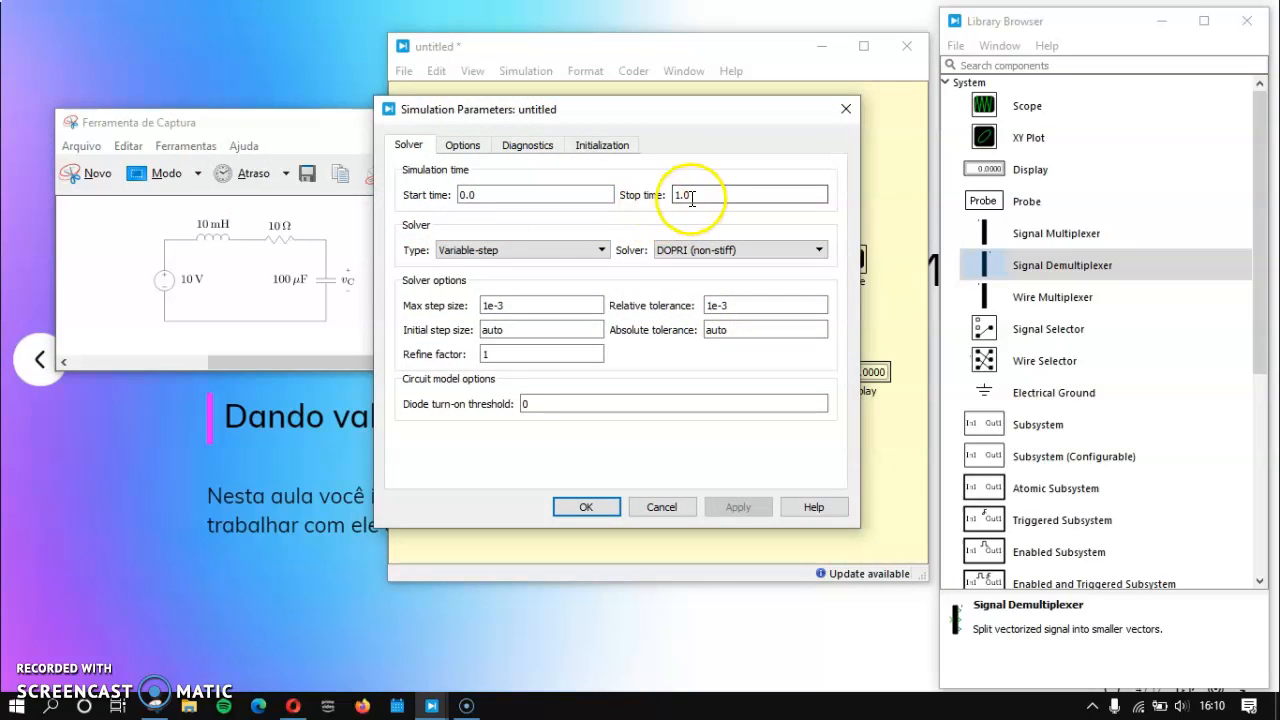
pyautogui.moveTo(700, 193); pyautogui.dragTo(675, 193)
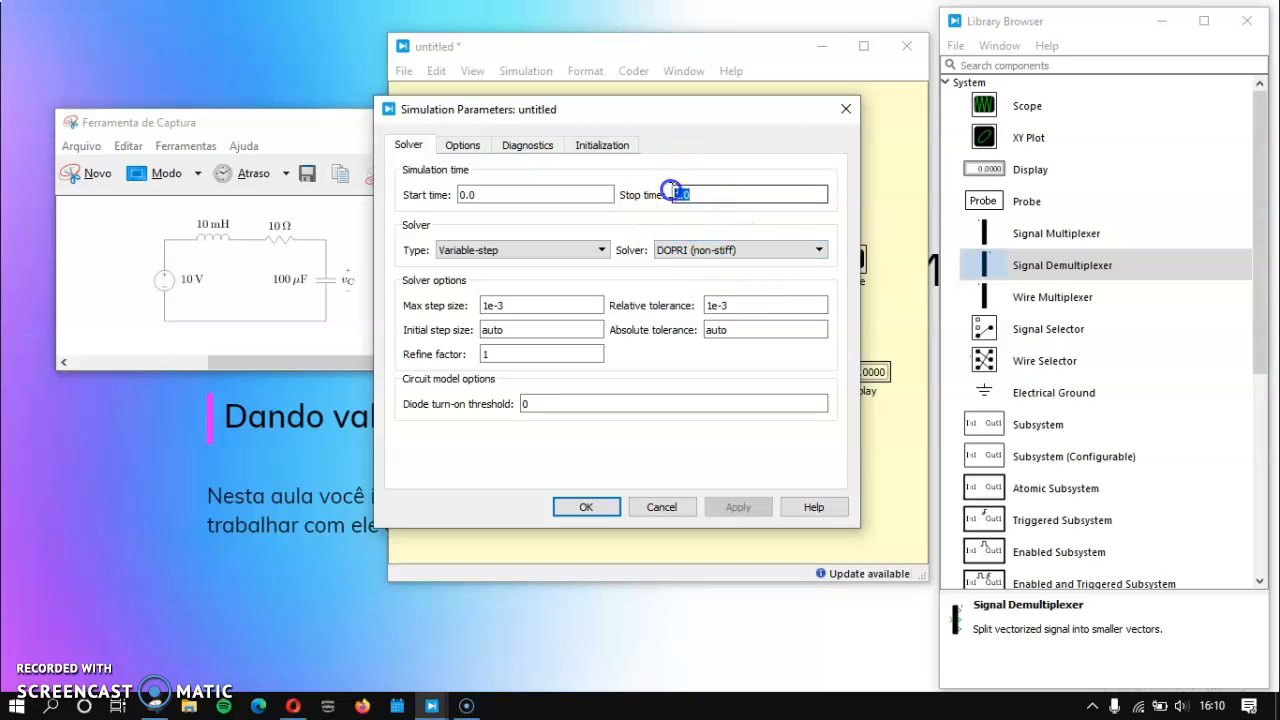
pyautogui.press('BackSpace')
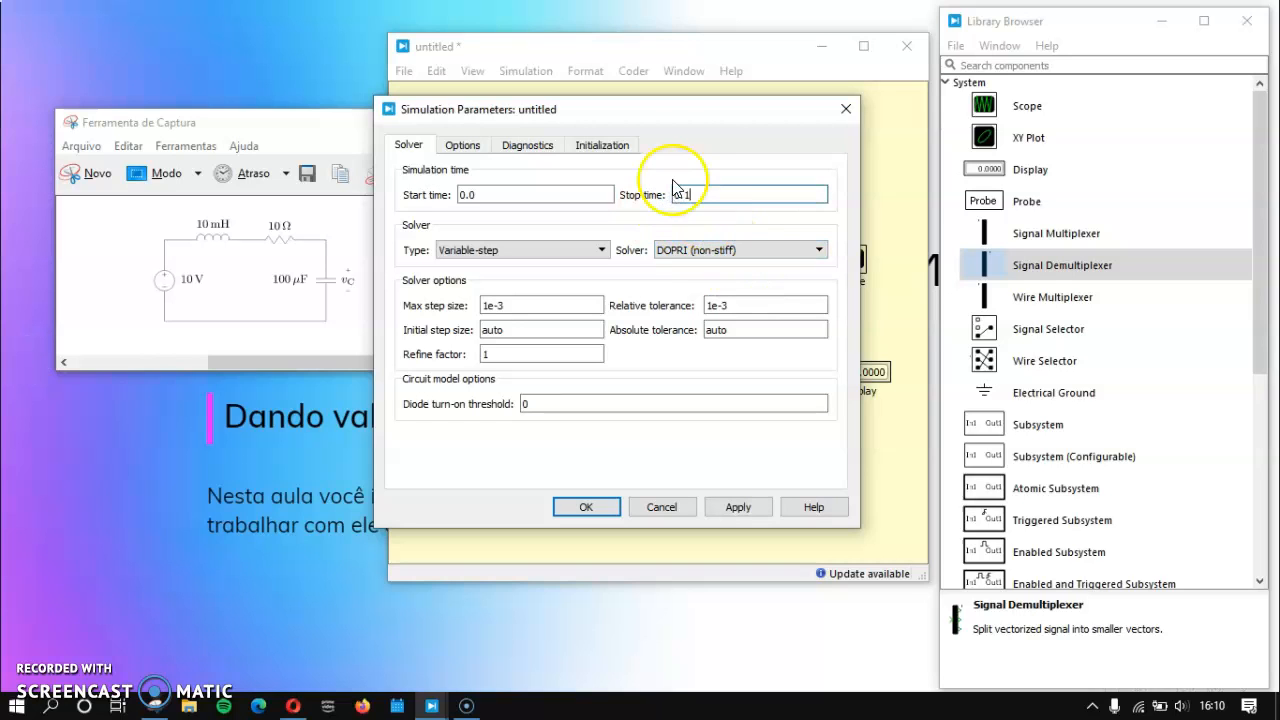
pyautogui.click(601, 509)
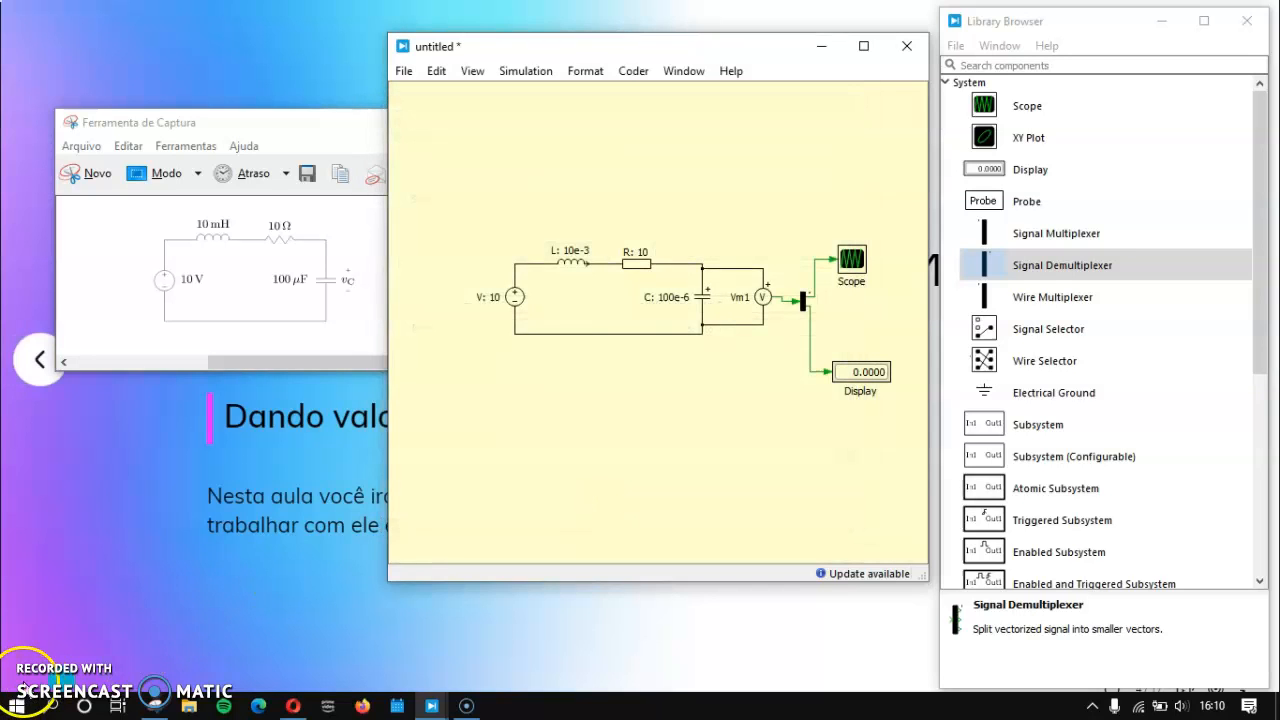
# Step: Run the simulation of the RLC circuit
pyautogui.click(41, 688)
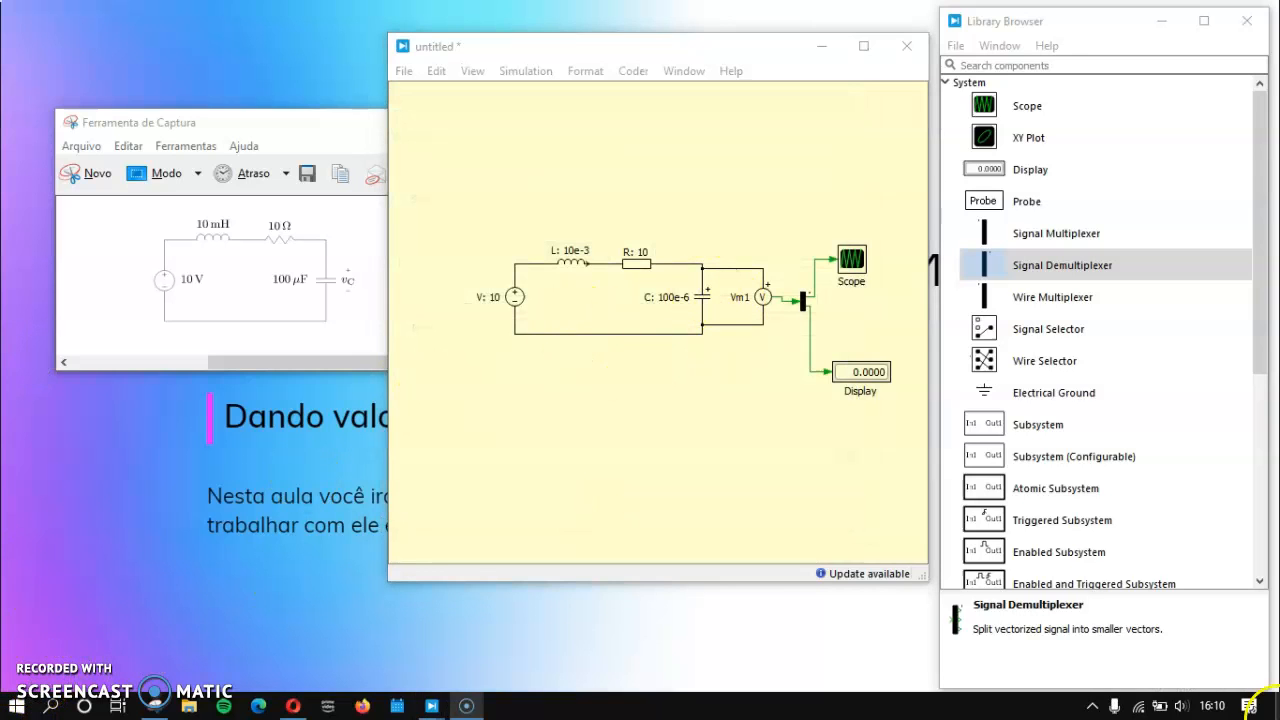
pyautogui.click(720, 214)
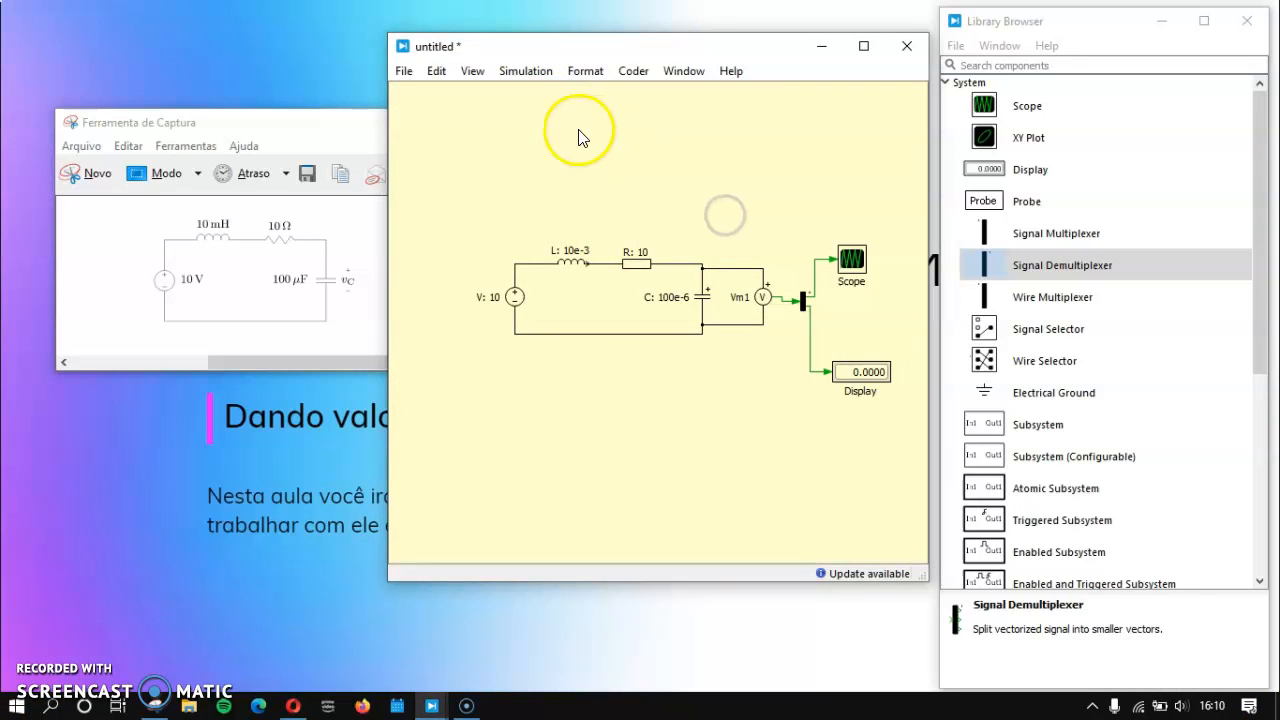
pyautogui.click(530, 72)
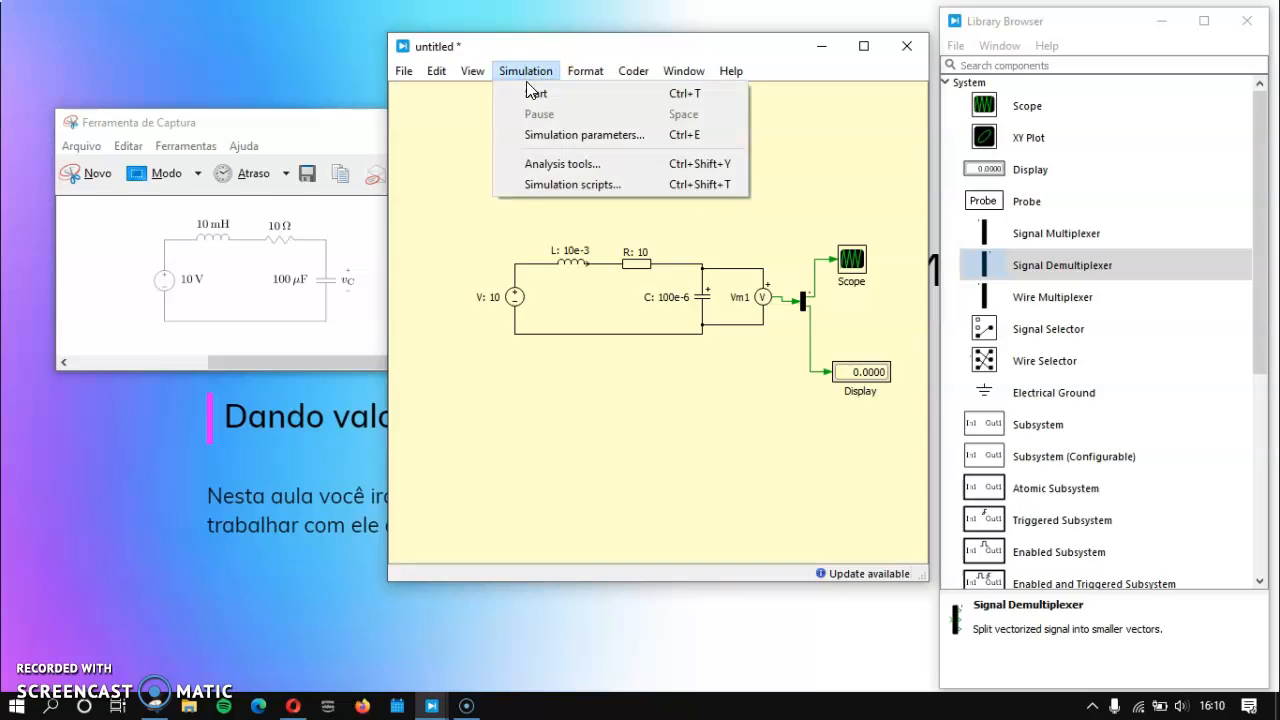
pyautogui.click(557, 93)
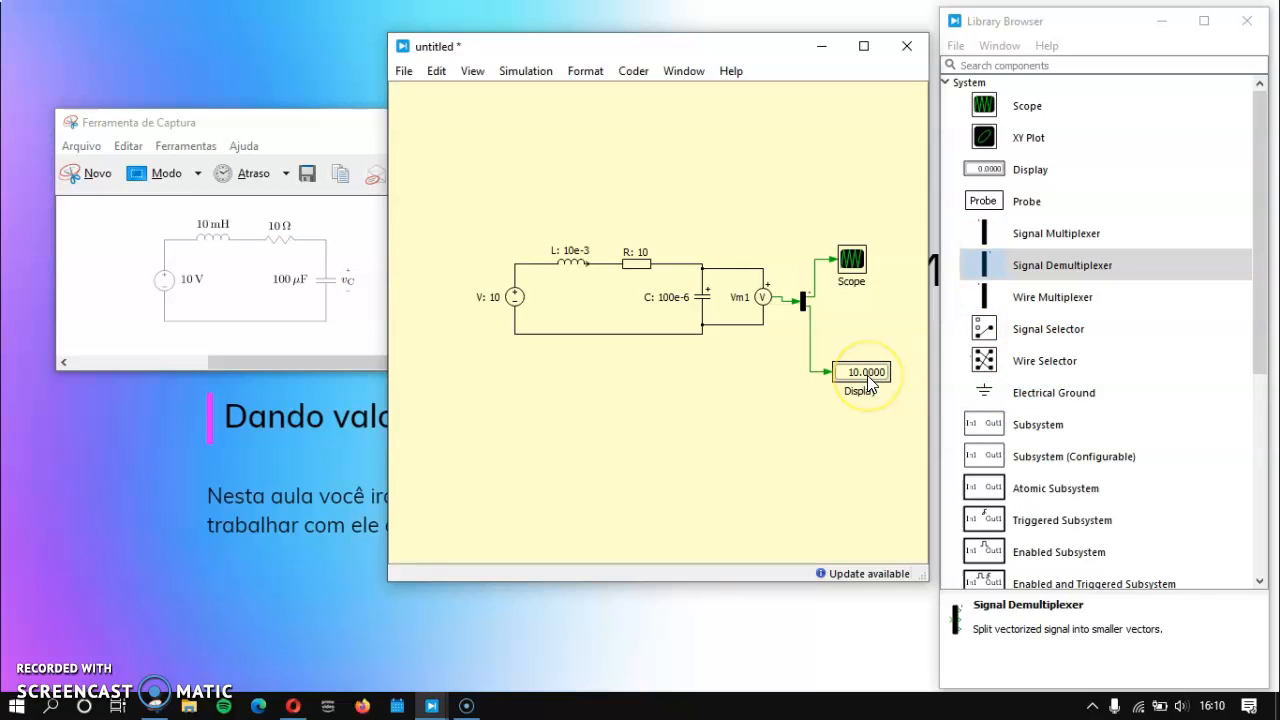
# Step: Open the Scope's plot of the capacitor voltage and enlarge its window
pyautogui.doubleClick(858, 262)
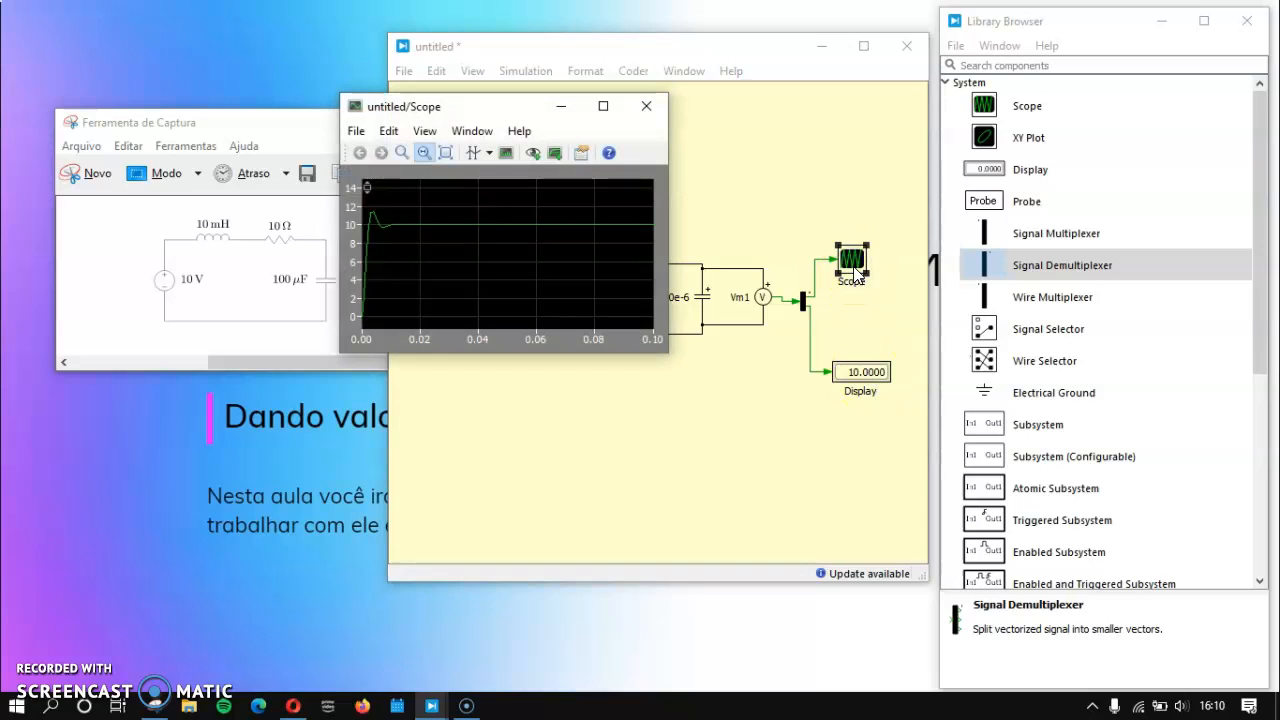
pyautogui.moveTo(518, 106); pyautogui.dragTo(503, 102)
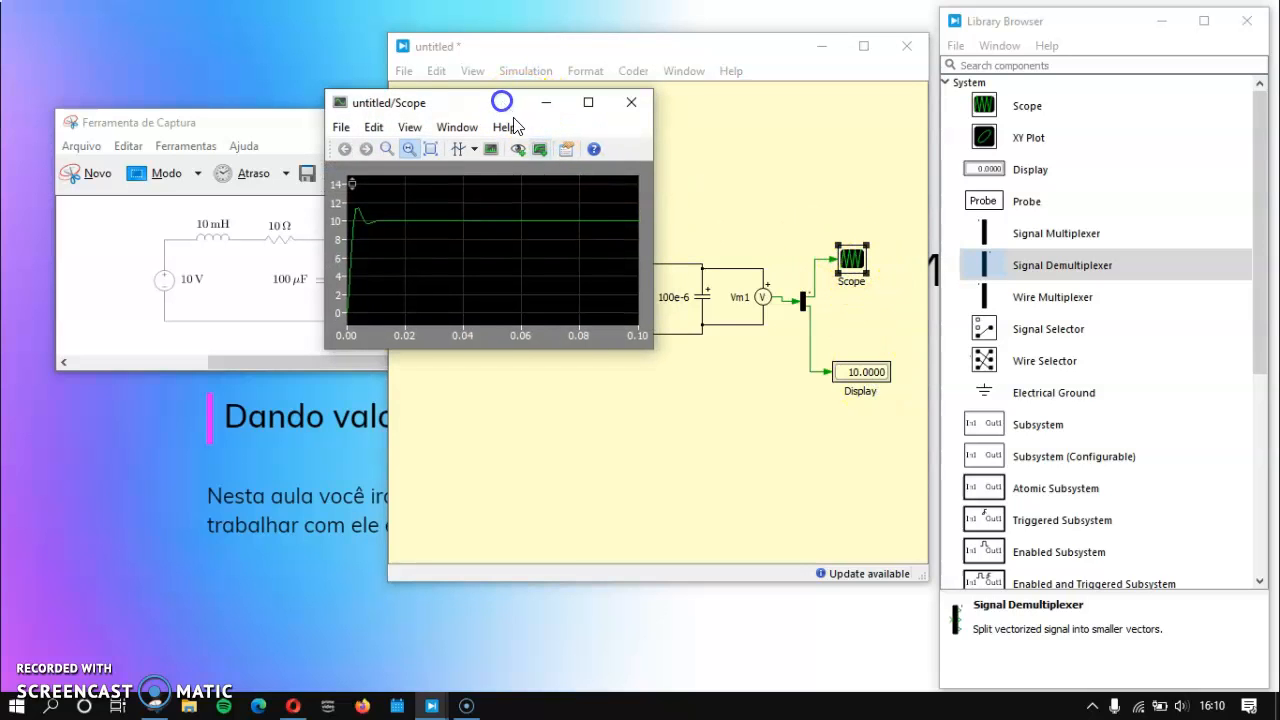
pyautogui.moveTo(653, 340); pyautogui.dragTo(995, 628)
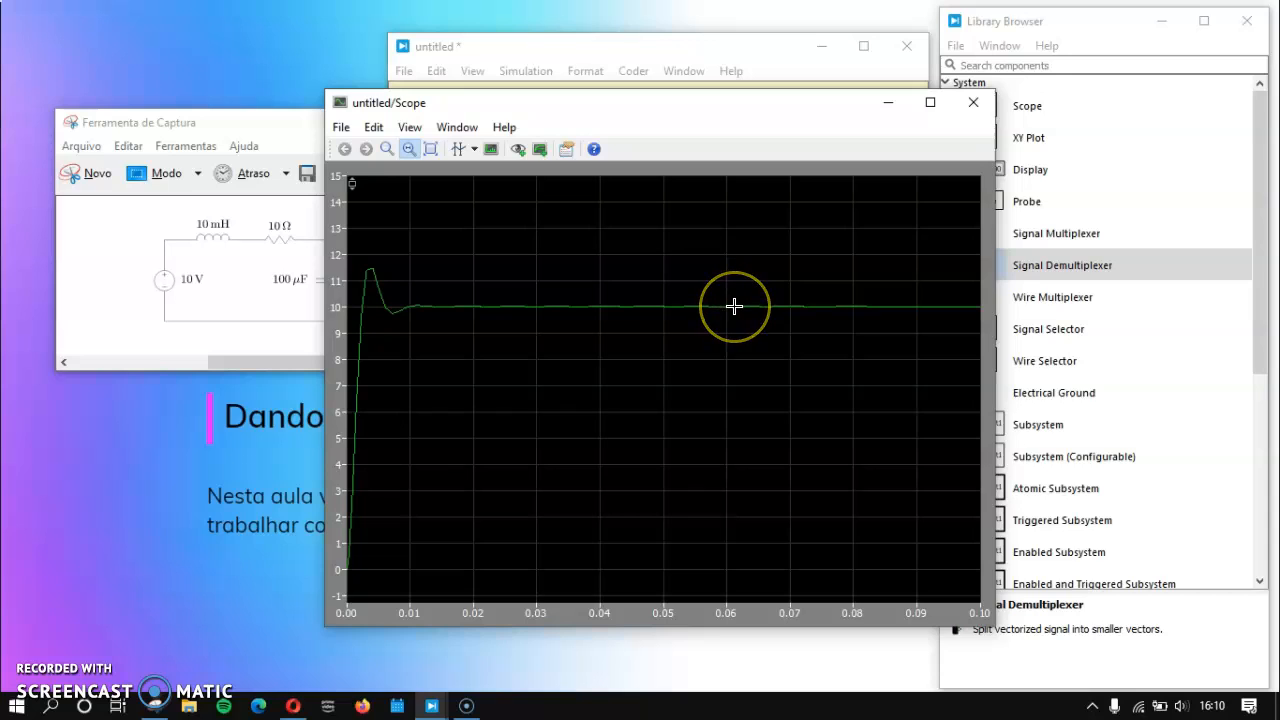
# Step: Read the capacitor voltage on the curve in steady state, at the dip after the overshoot and at the peak
pyautogui.click(734, 306)
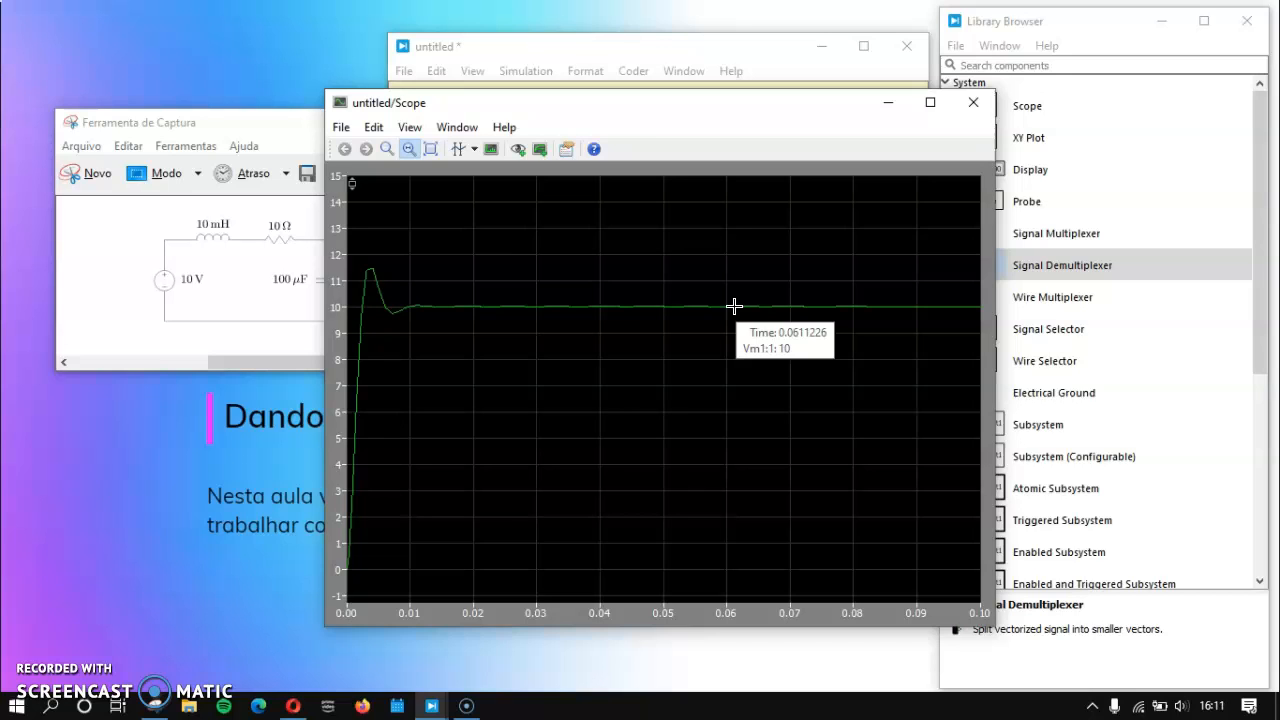
pyautogui.click(394, 313)
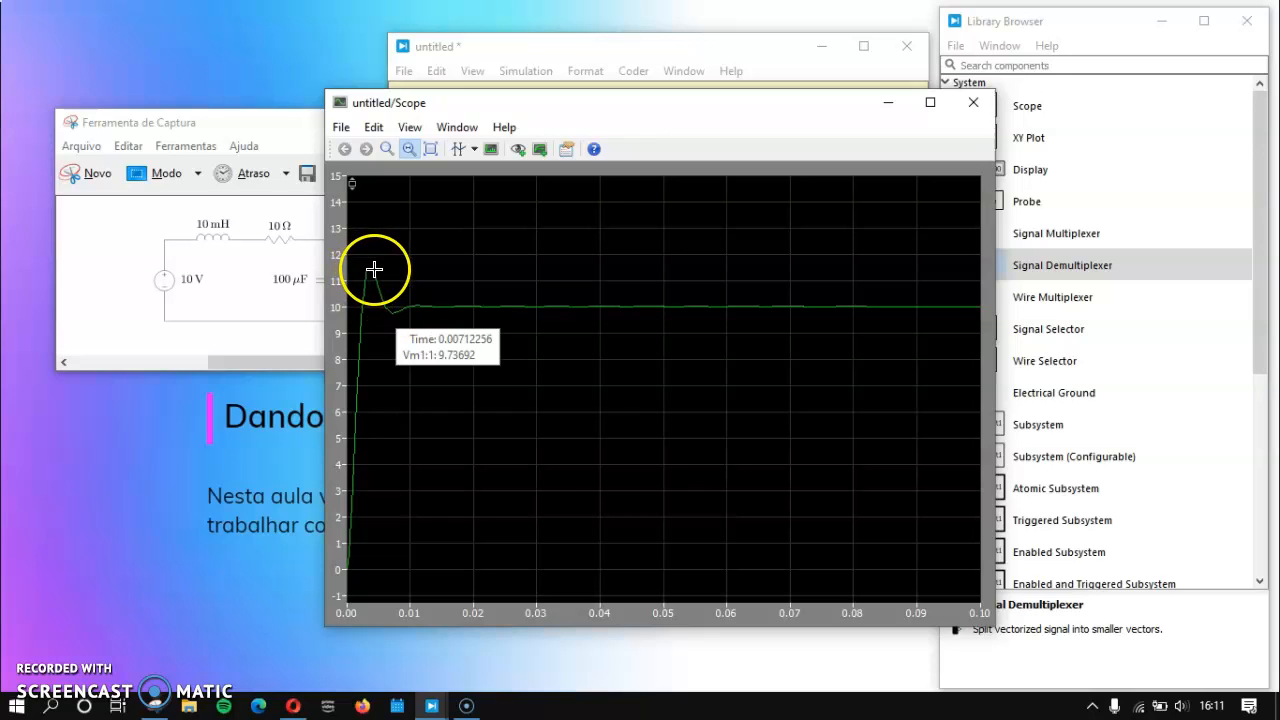
pyautogui.click(373, 268)
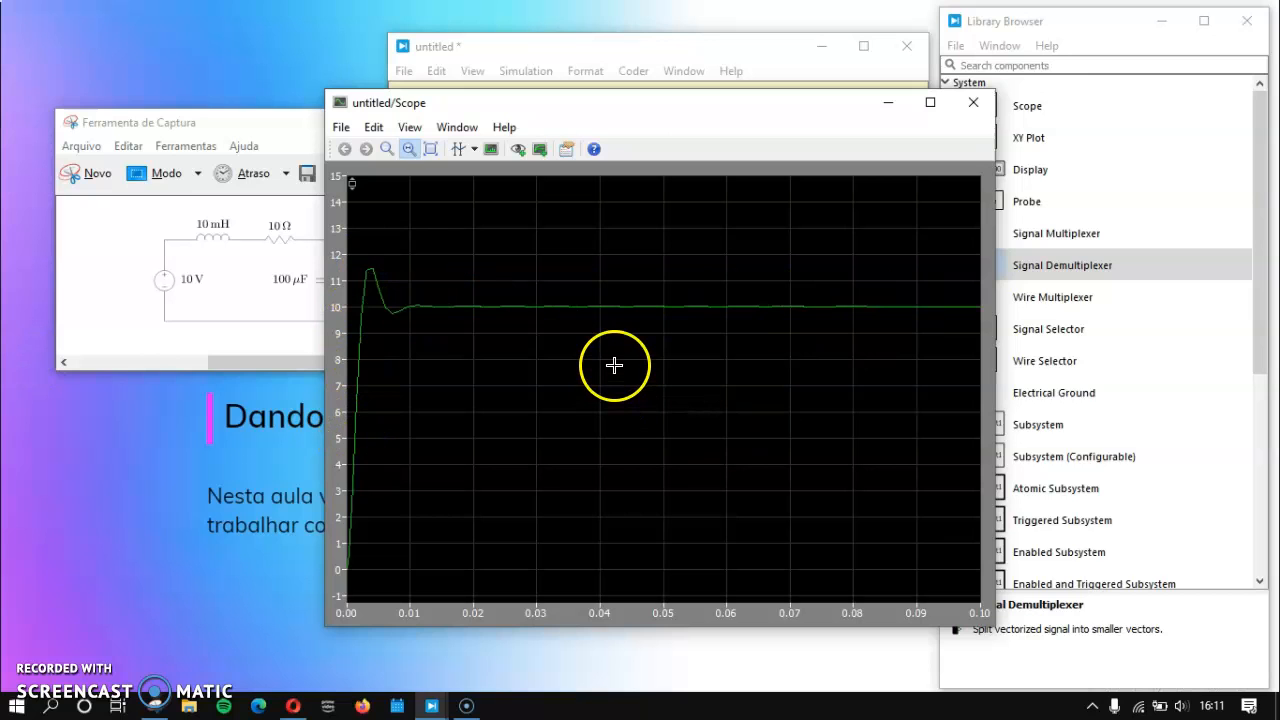
pyautogui.moveTo(538, 110); pyautogui.dragTo(597, 77)
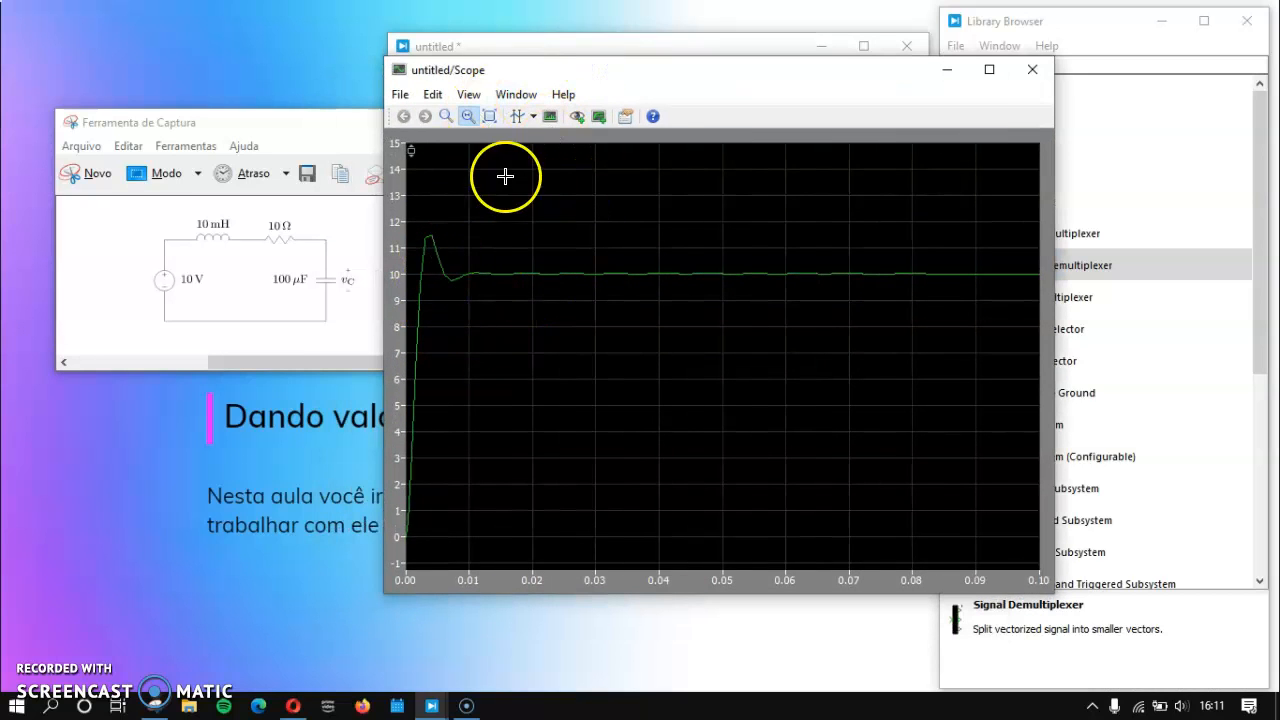
# Step: Zoom in on the initial transient of the voltage curve, fit the whole curve again and close the Scope window
pyautogui.moveTo(508, 152); pyautogui.dragTo(434, 514)
pyautogui.moveTo(504, 184); pyautogui.dragTo(403, 171)
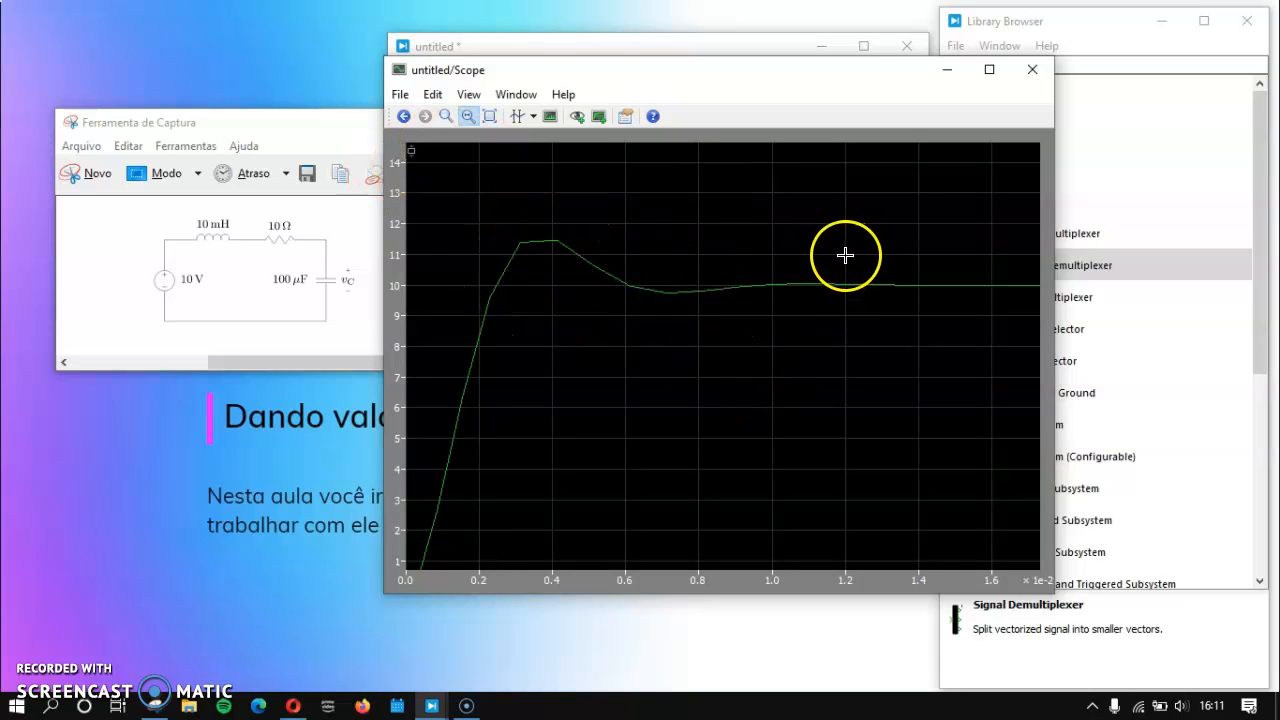
pyautogui.click(491, 118)
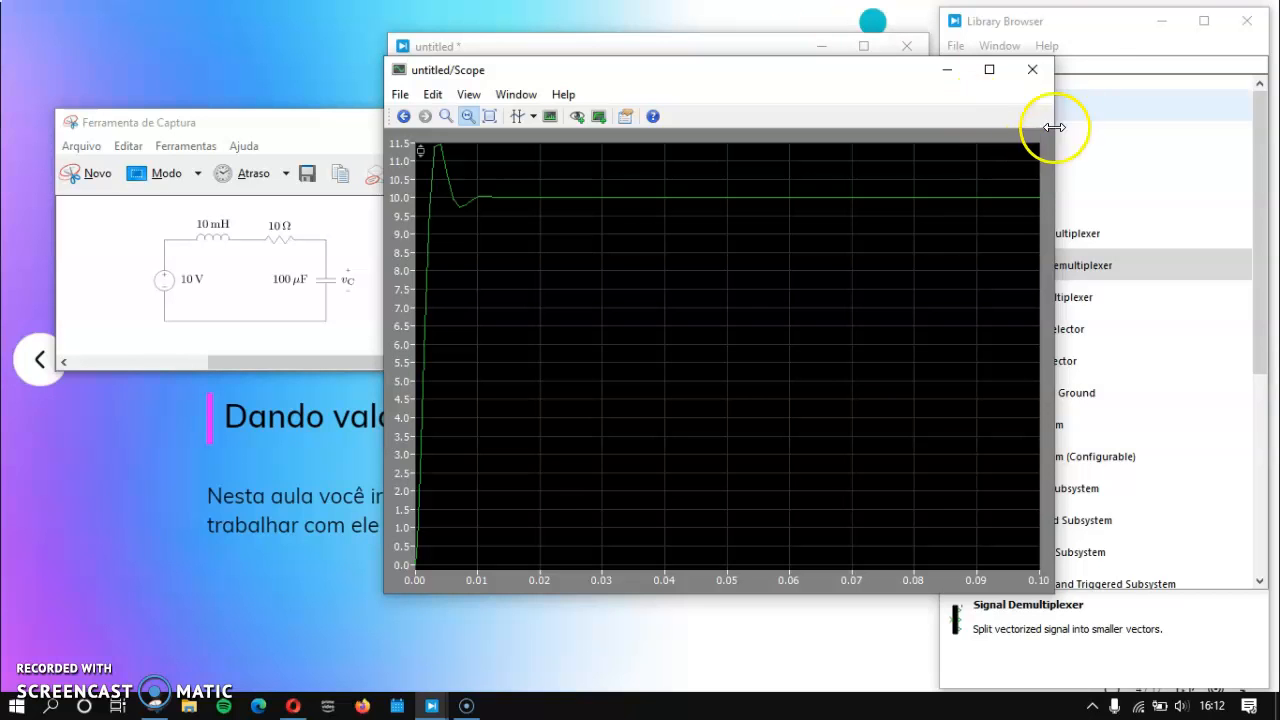
pyautogui.click(1032, 69)
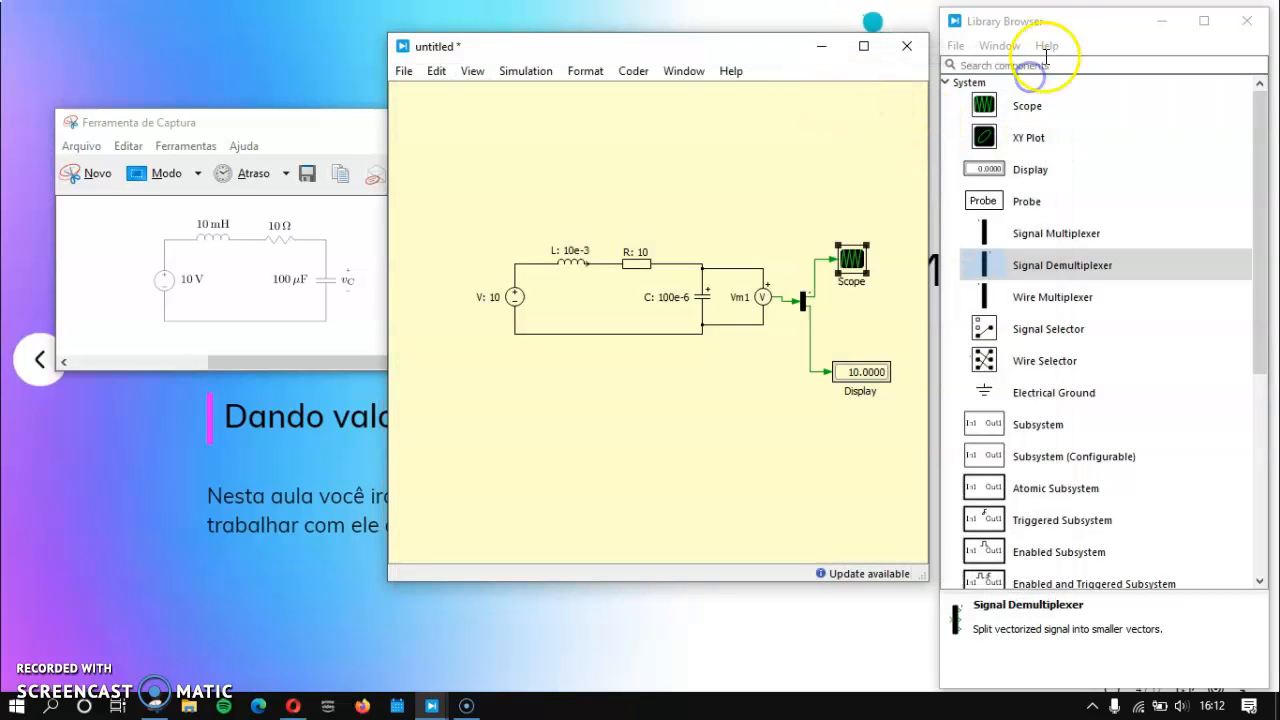
# Step: Review the simulation time and solver settings in the simulation parameters
pyautogui.click(526, 71)
pyautogui.click(548, 132)
pyautogui.click(745, 215)
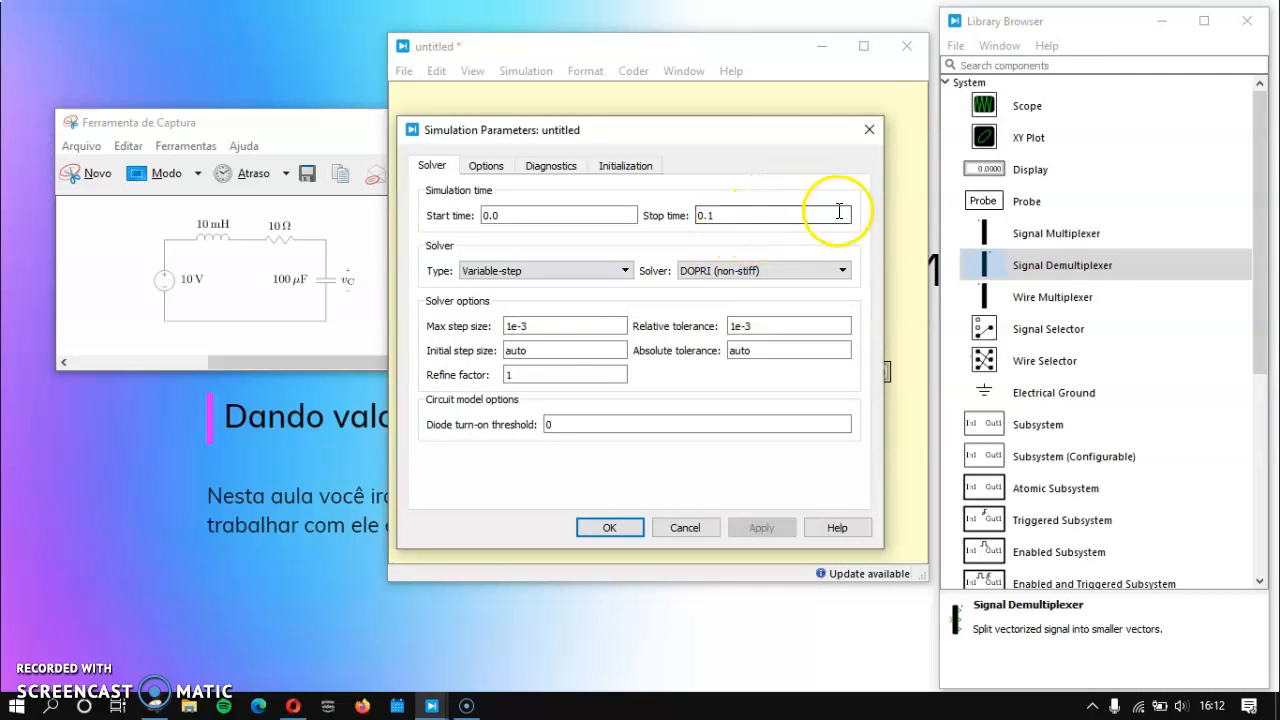
pyautogui.click(869, 130)
pyautogui.click(537, 70)
pyautogui.click(597, 134)
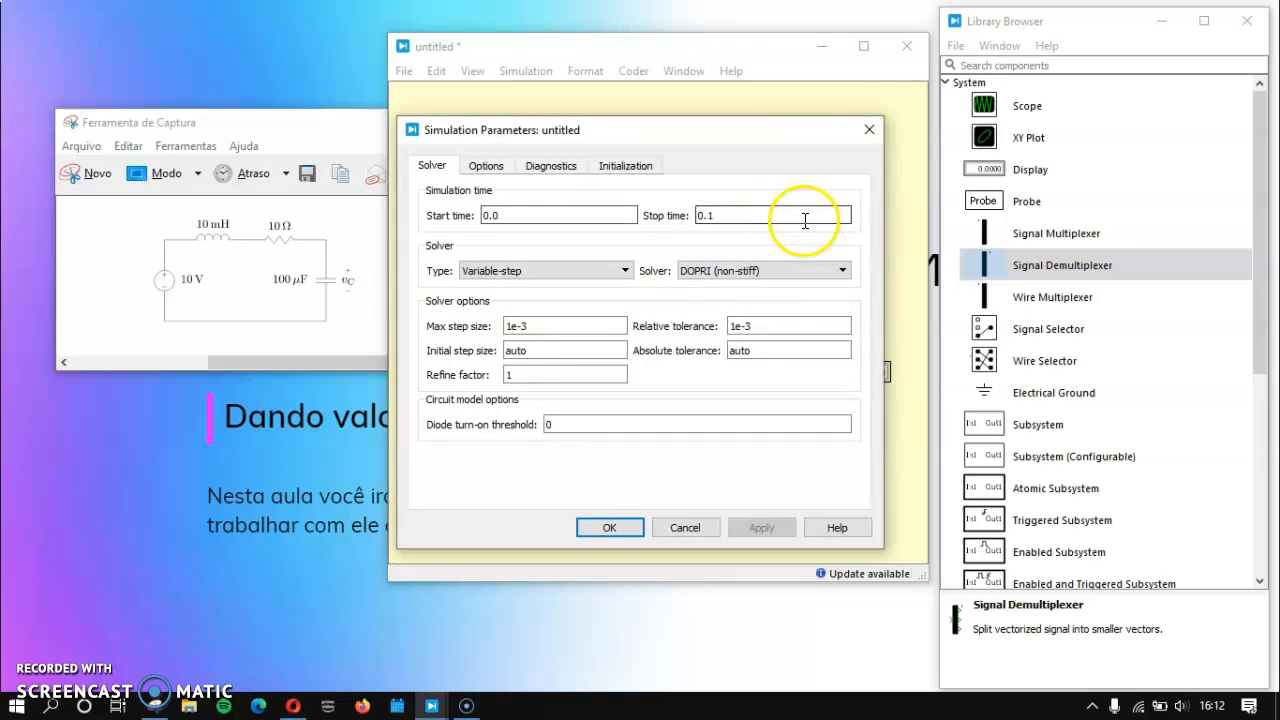
pyautogui.click(869, 130)
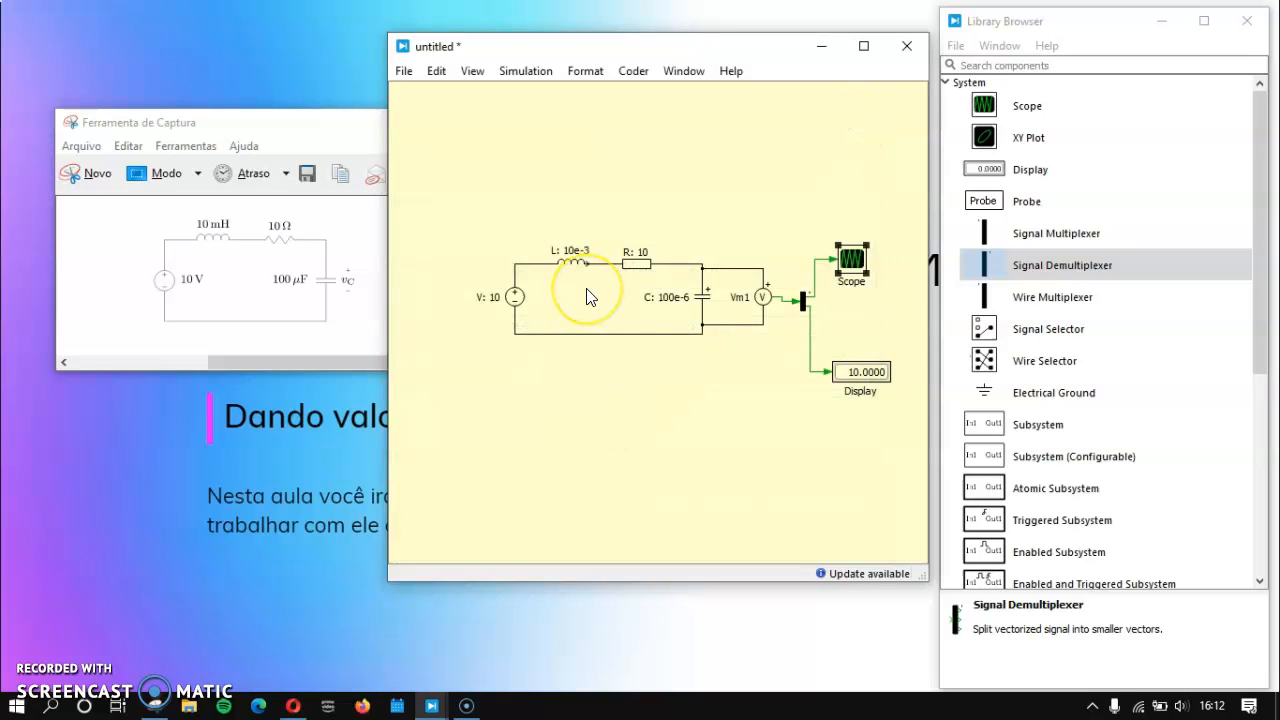